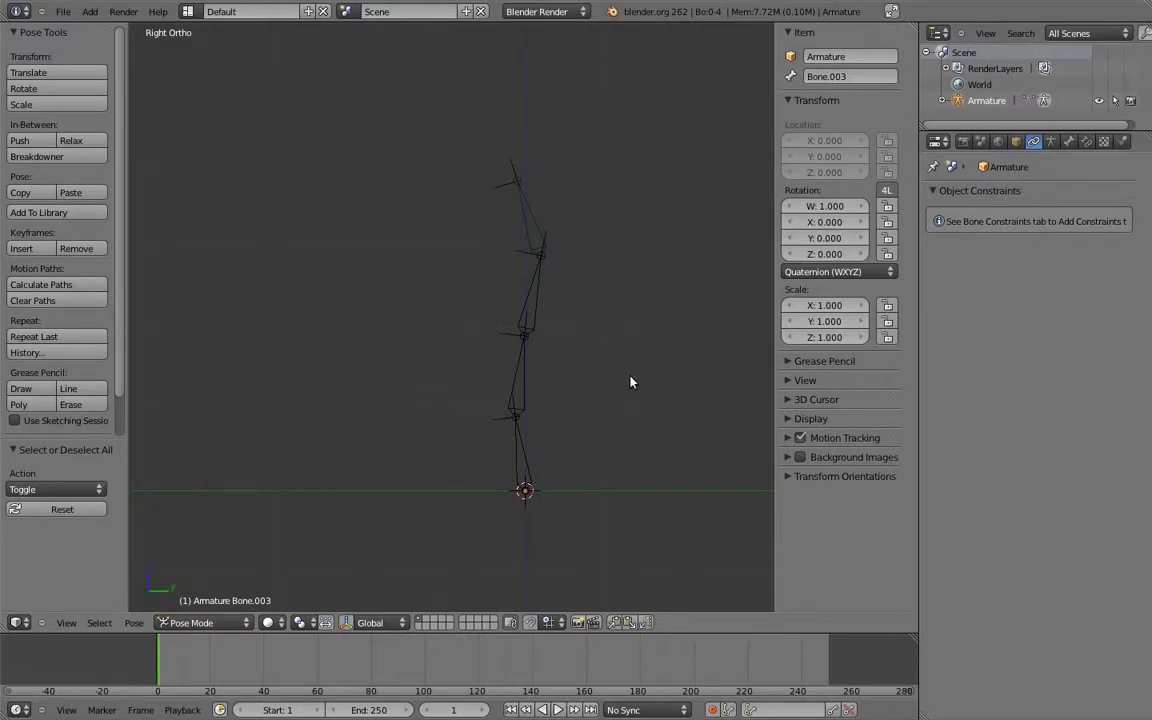
- Rotate the base bone about 56° so the whole chain leans over, and counter-rotate the top bone about 53°
{"action": "right_click", "coordinate": [518, 449]}
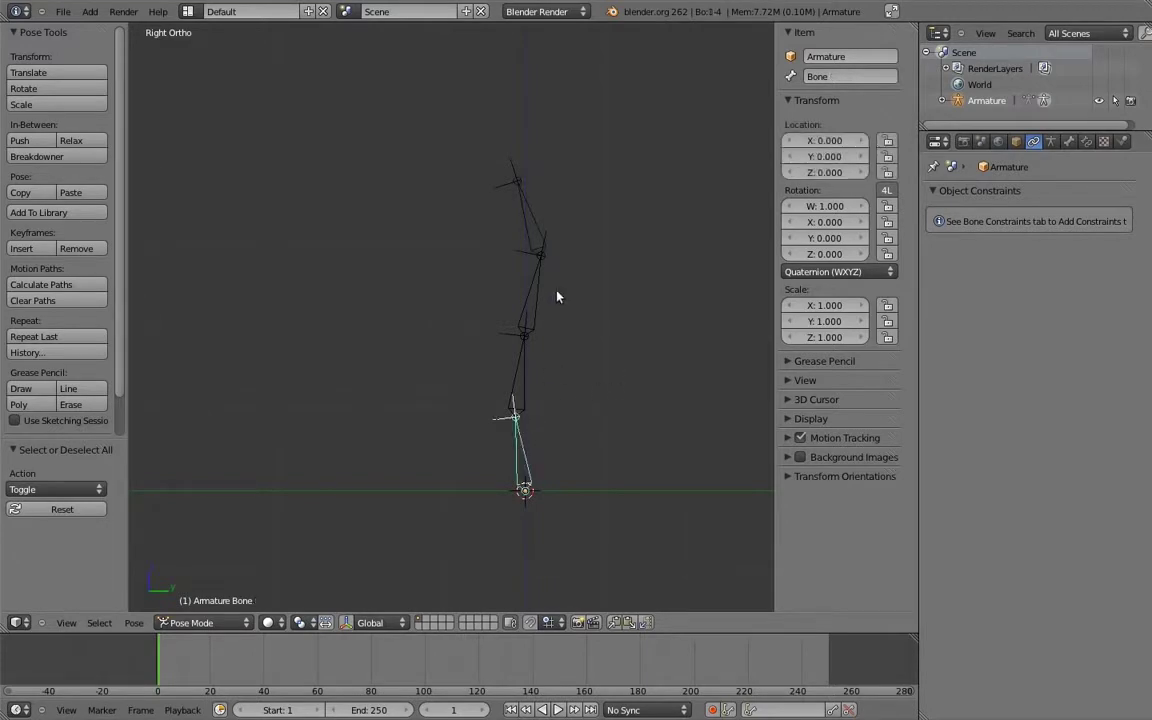
{"action": "key", "text": "r"}
{"action": "left_click", "coordinate": [710, 427]}
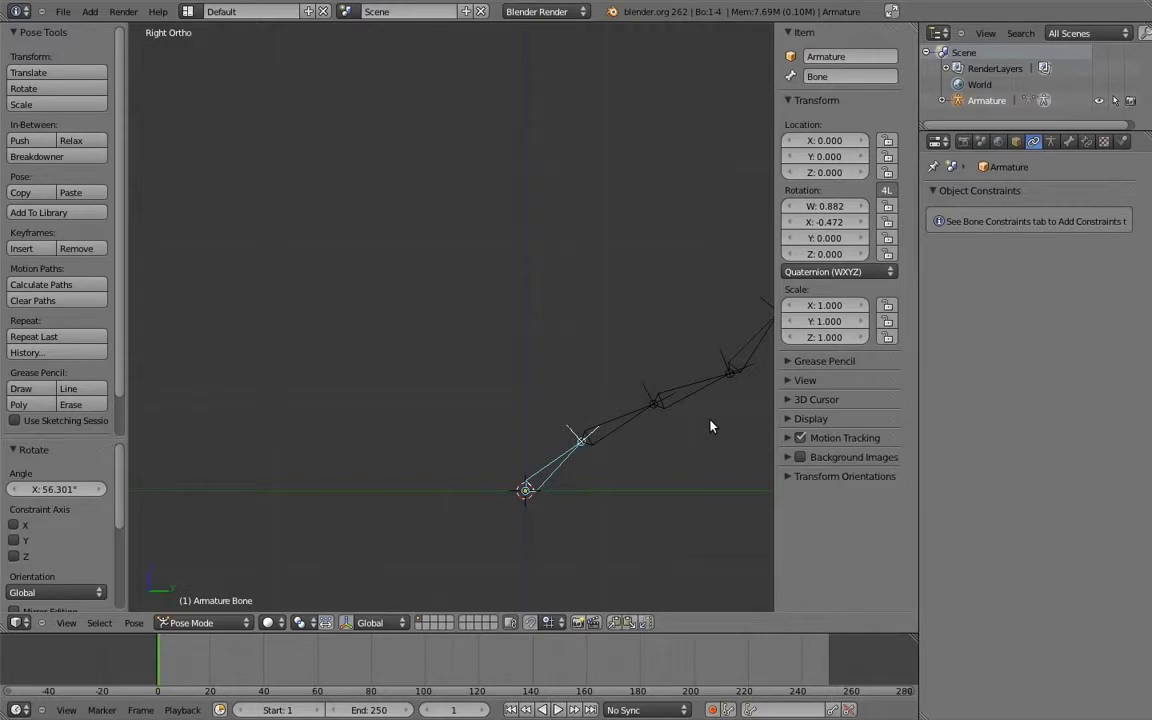
{"action": "right_click", "coordinate": [758, 319]}
{"action": "key", "text": "r"}
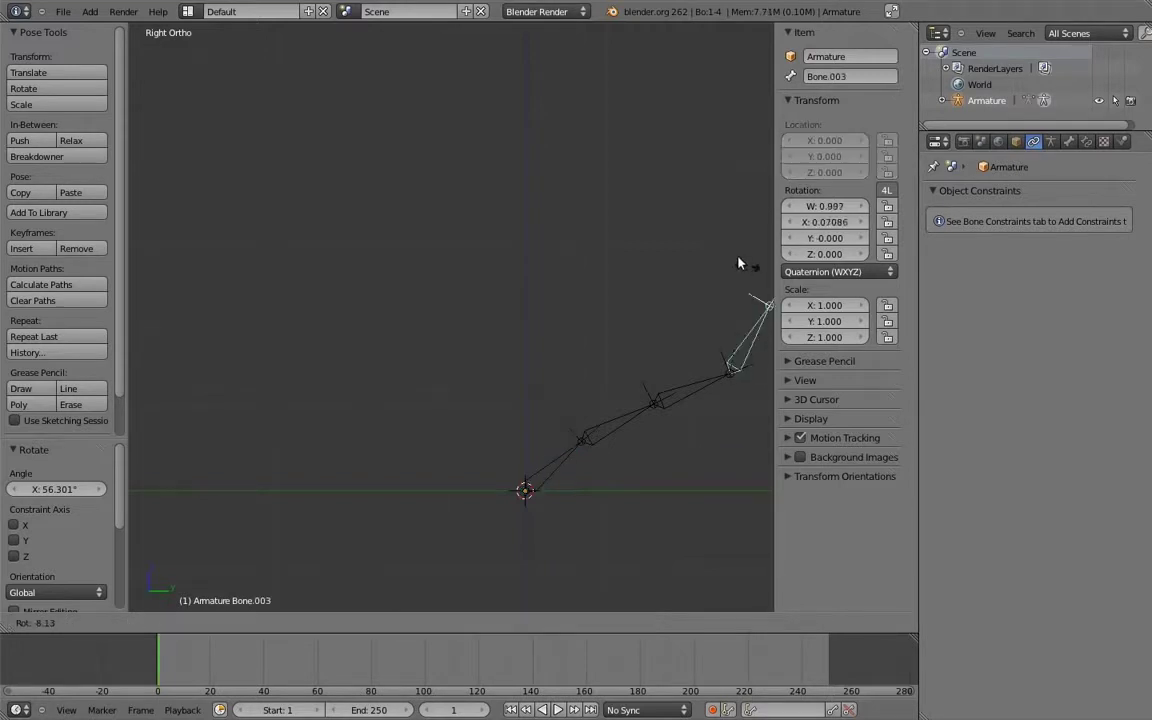
{"action": "left_click", "coordinate": [648, 292]}
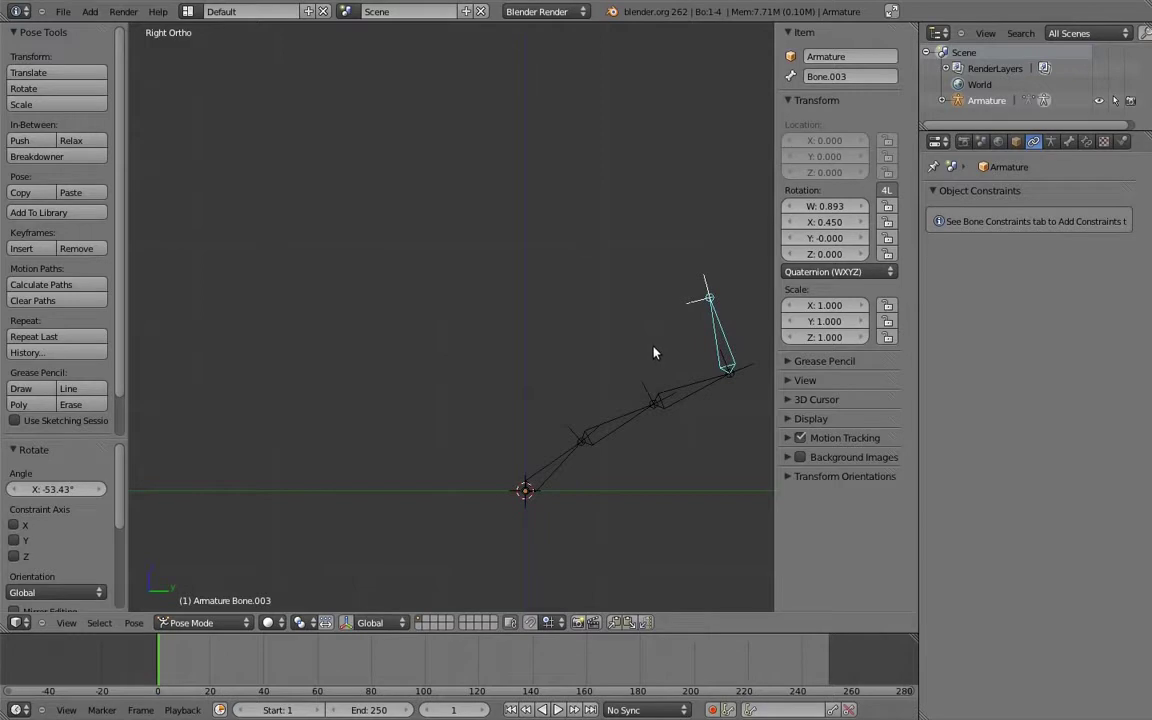
- Clear the pose rotation of all bones and deselect them
{"action": "key", "text": "a"}
{"action": "key", "text": "a"}
{"action": "key", "text": "alt+r"}
{"action": "key", "text": "a"}
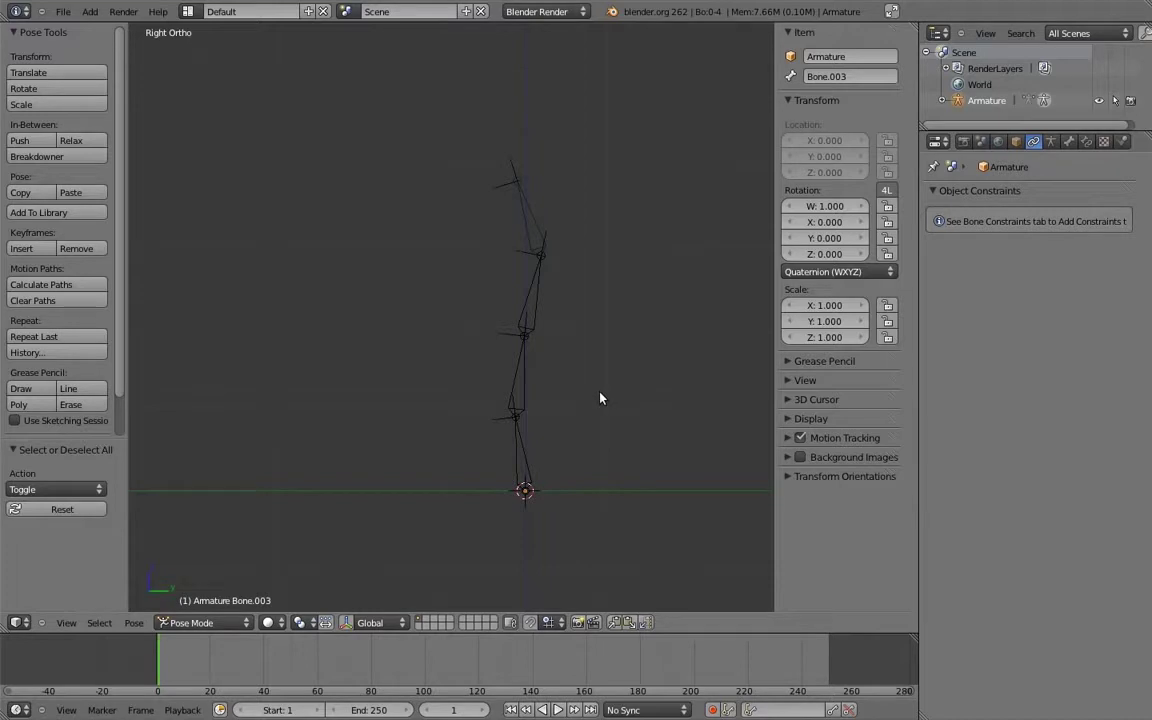
- Pivot the base bone around its tip by rotating it about -36° and 107°, moving it back to the 3D cursor after each rotation
{"action": "right_click", "coordinate": [520, 443]}
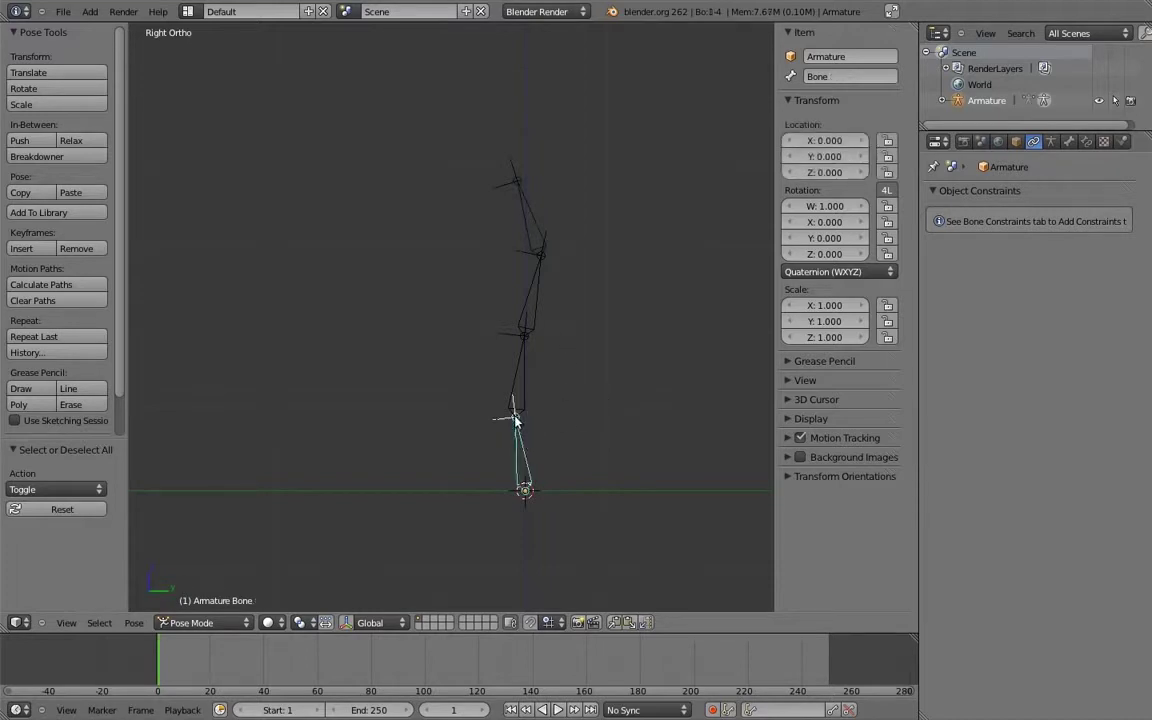
{"action": "key", "text": "r"}
{"action": "left_click", "coordinate": [463, 365]}
{"action": "key", "text": "g"}
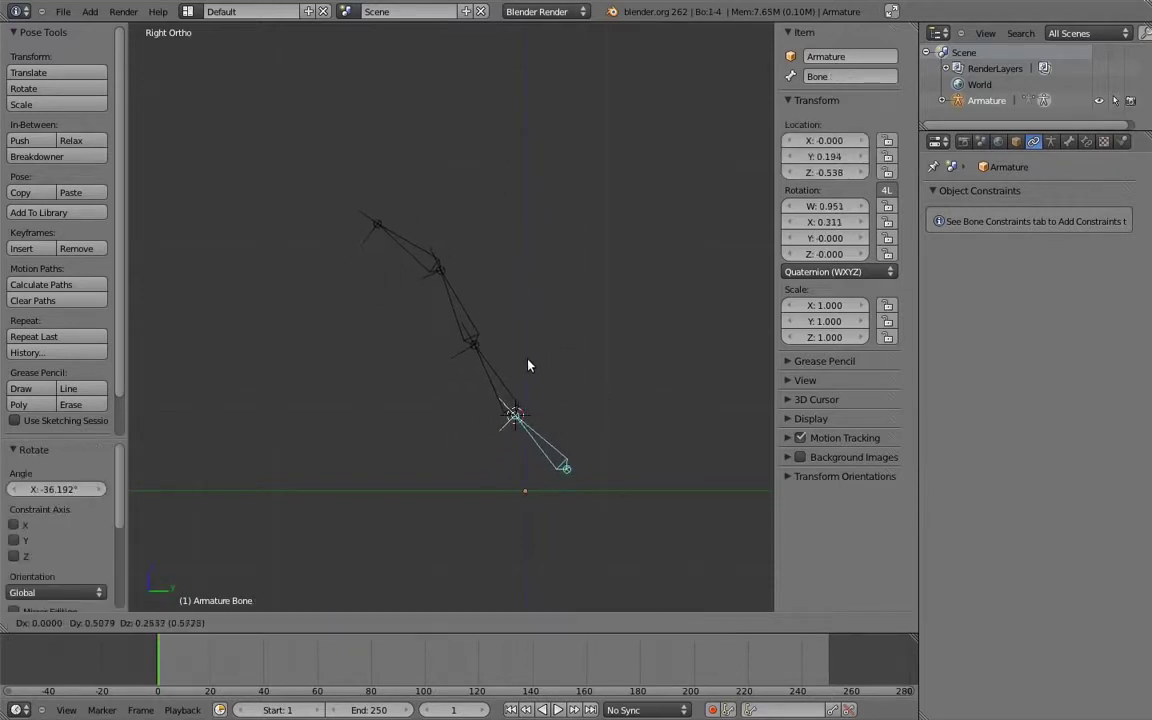
{"action": "left_click", "coordinate": [530, 365]}
{"action": "key", "text": "r"}
{"action": "left_click", "coordinate": [592, 497]}
{"action": "key", "text": "g"}
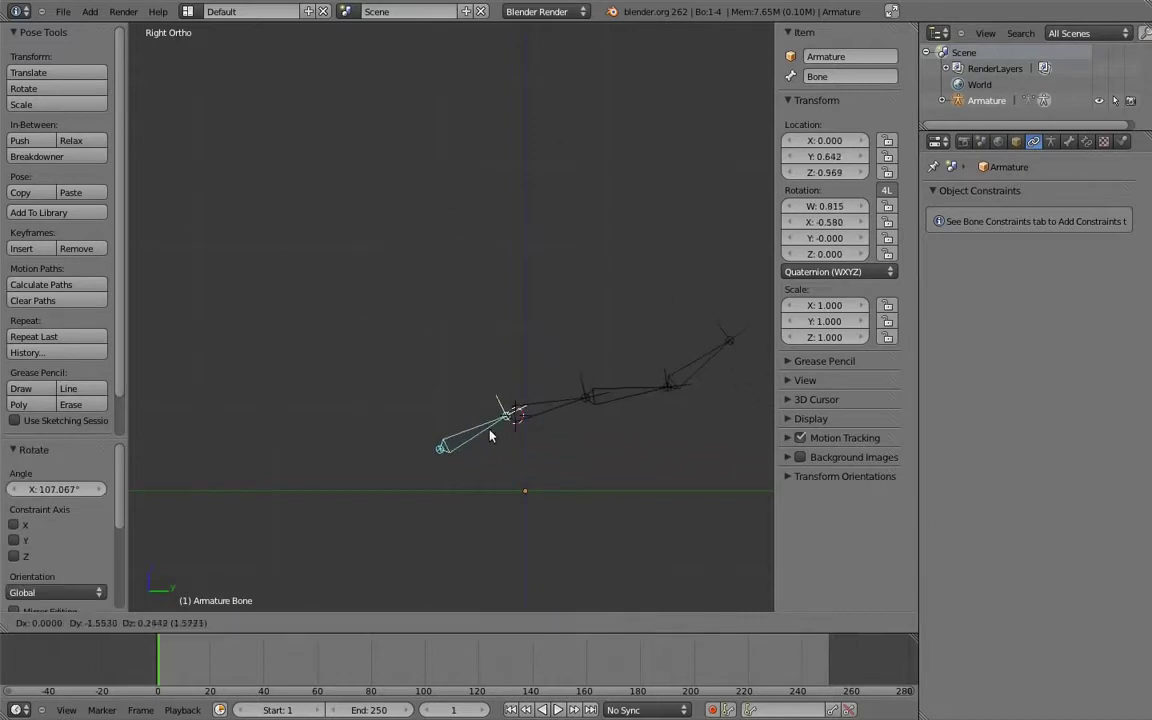
{"action": "left_click", "coordinate": [502, 430]}
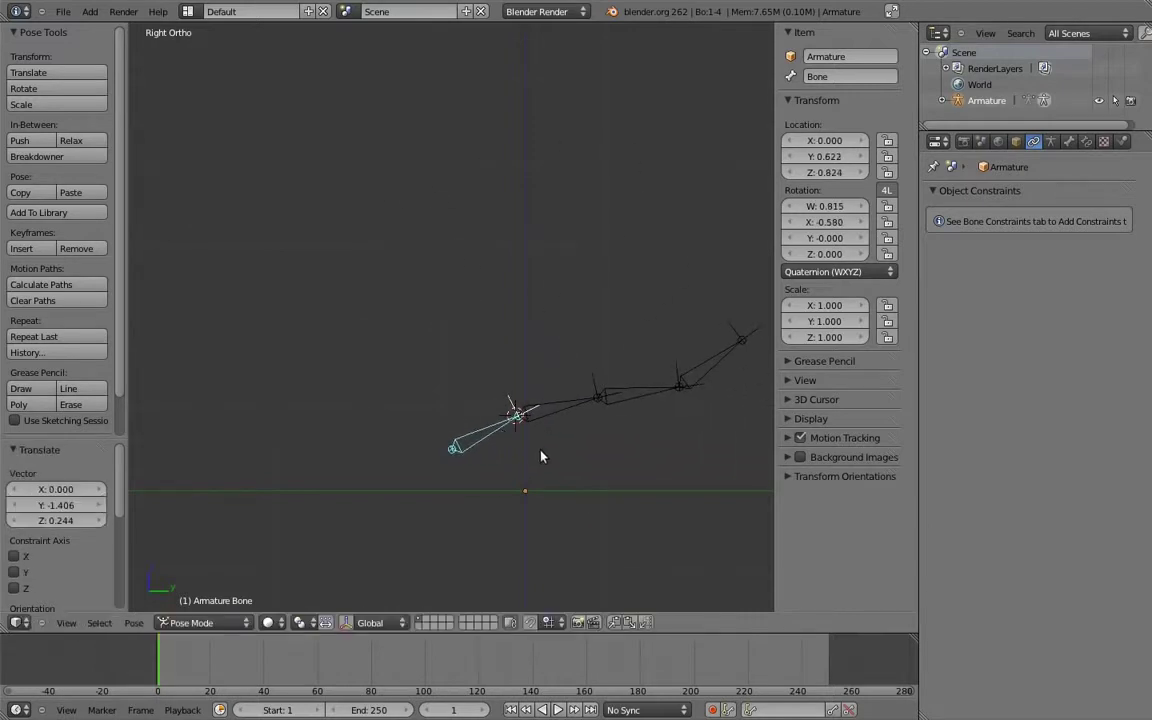
- Clear the pose rotation and location of all bones and deselect them
{"action": "key", "text": "a"}
{"action": "key", "text": "a"}
{"action": "key", "text": "alt+r"}
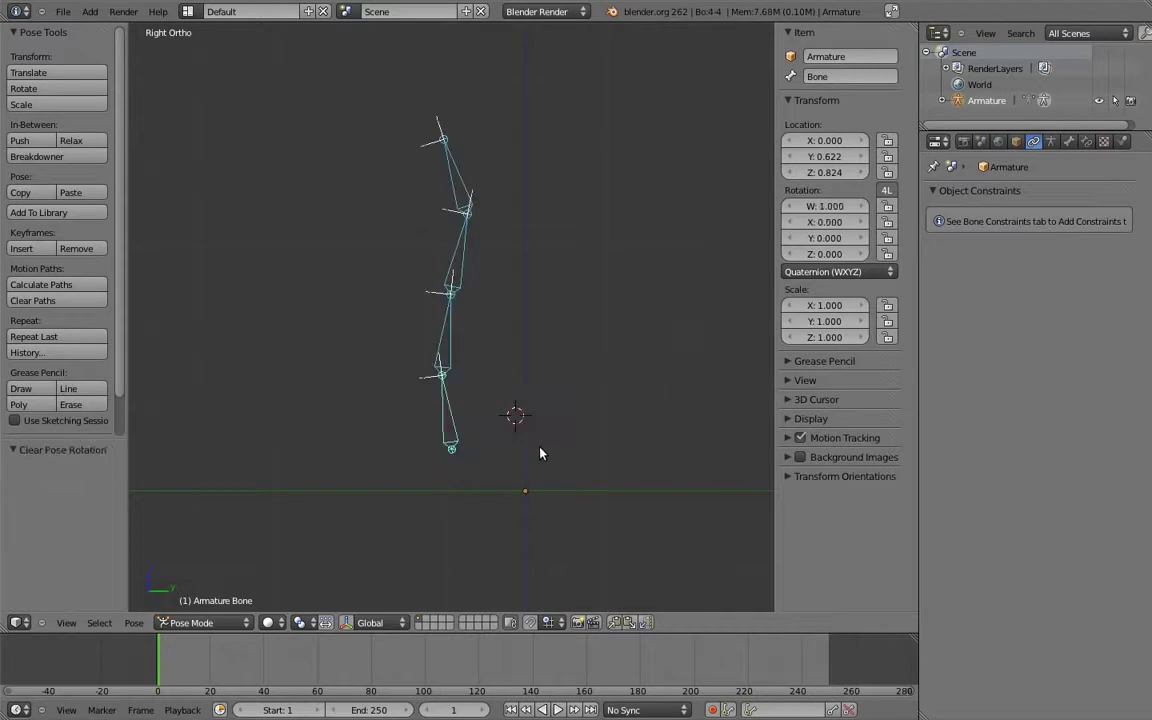
{"action": "key", "text": "alt+g"}
{"action": "key", "text": "a"}
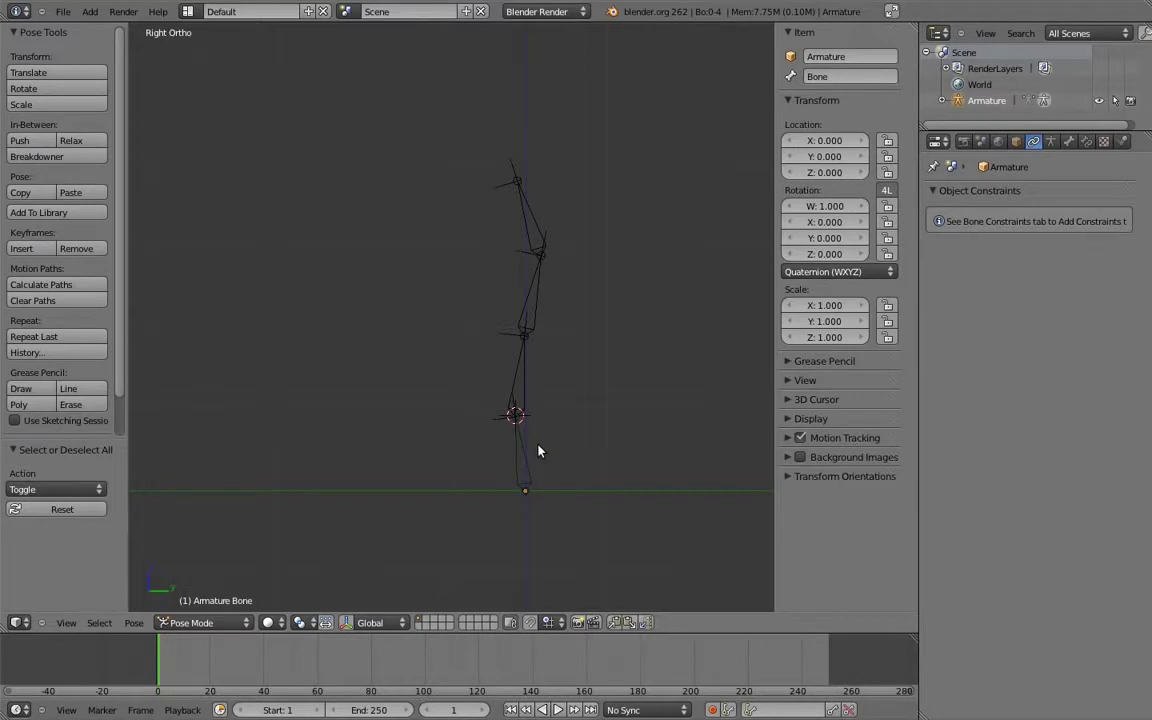
- Clear the parent of the second bone in Edit Mode and switch the direction of the base bone
{"action": "key", "text": "Tab"}
{"action": "right_click", "coordinate": [521, 388]}
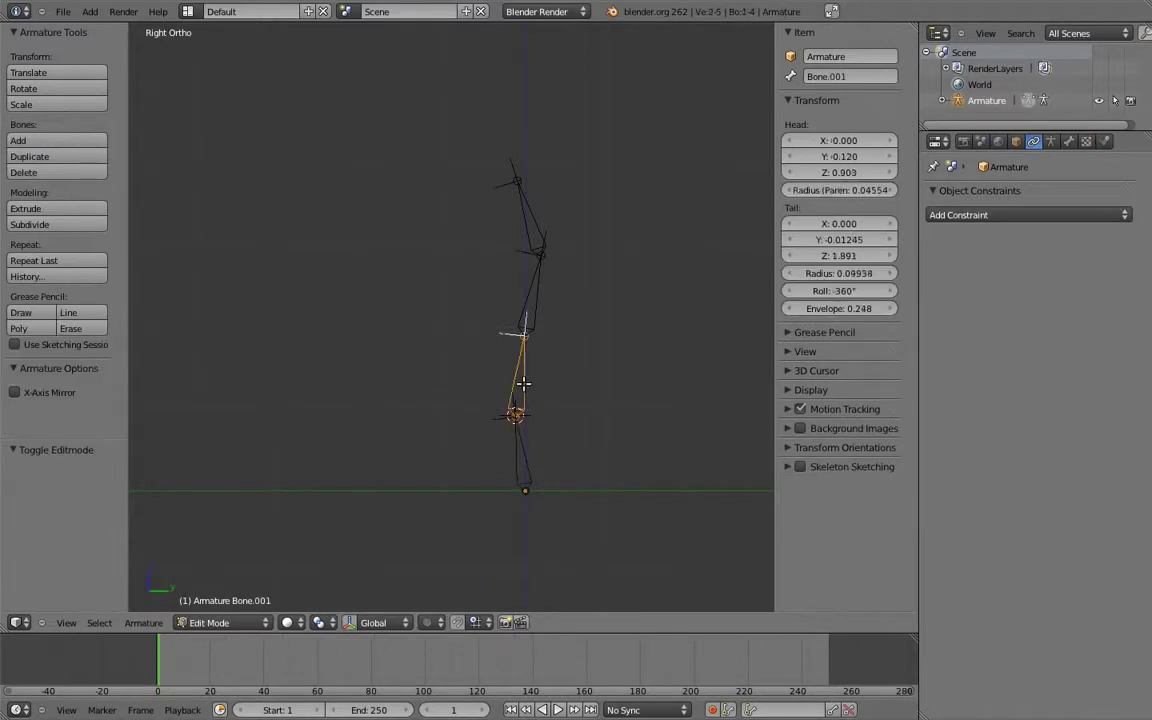
{"action": "key", "text": "alt+p"}
{"action": "left_click", "coordinate": [523, 391]}
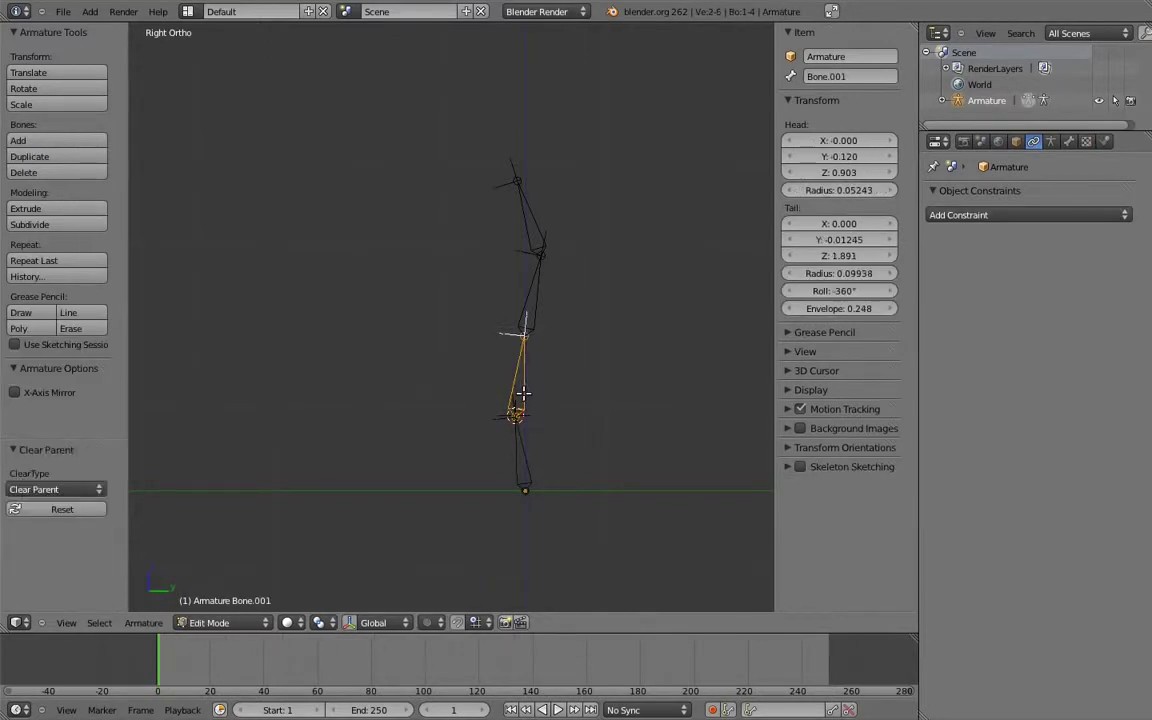
{"action": "right_click", "coordinate": [522, 445]}
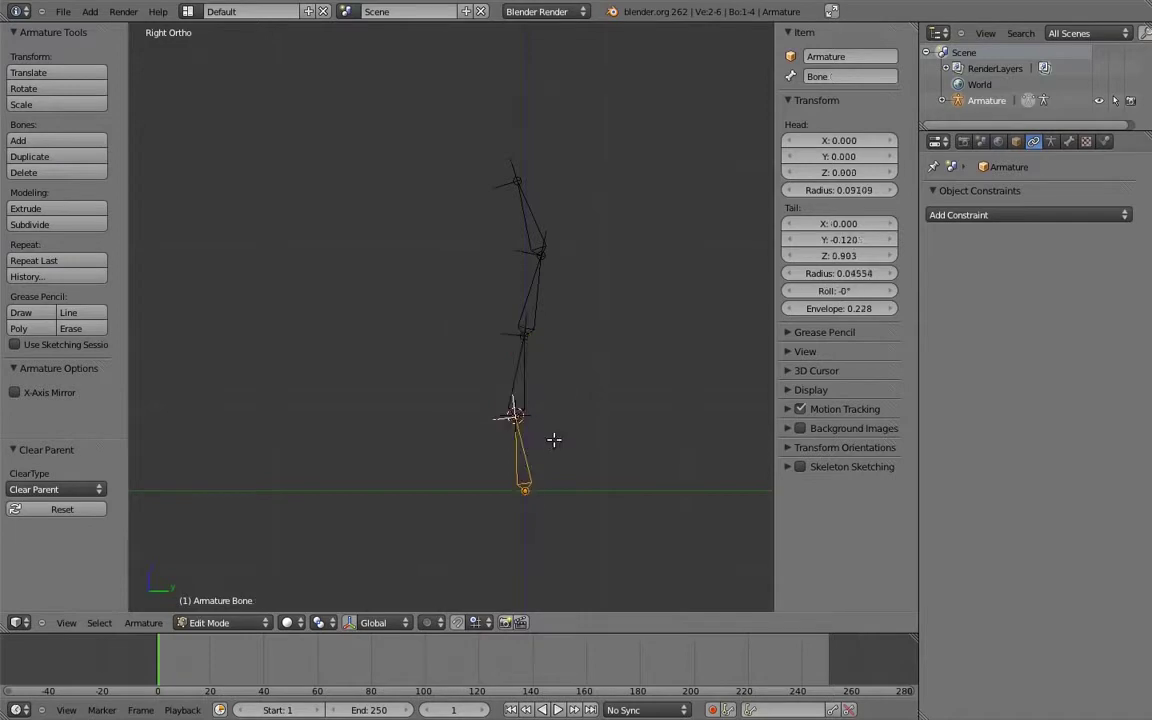
{"action": "key", "text": "alt+f"}
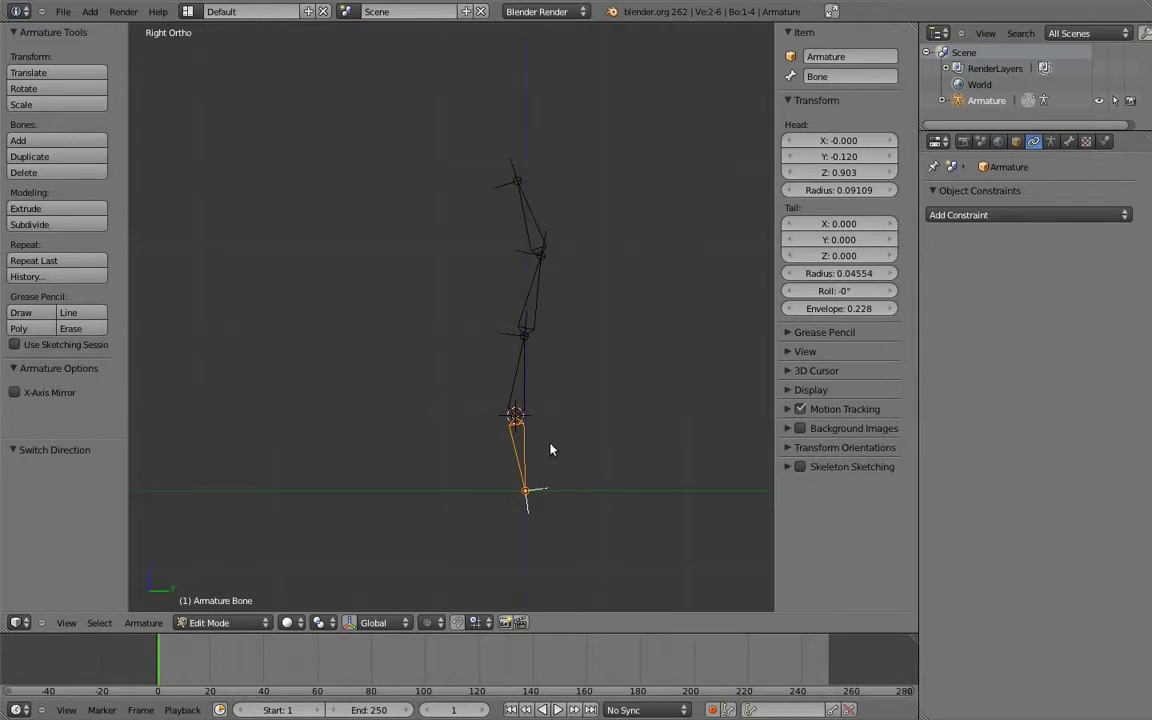
- Add a Copy Location constraint to the second bone in Pose Mode, targeting the flipped base bone
{"action": "key", "text": "ctrl+Tab"}
{"action": "right_click", "coordinate": [520, 402], "text": "shift"}
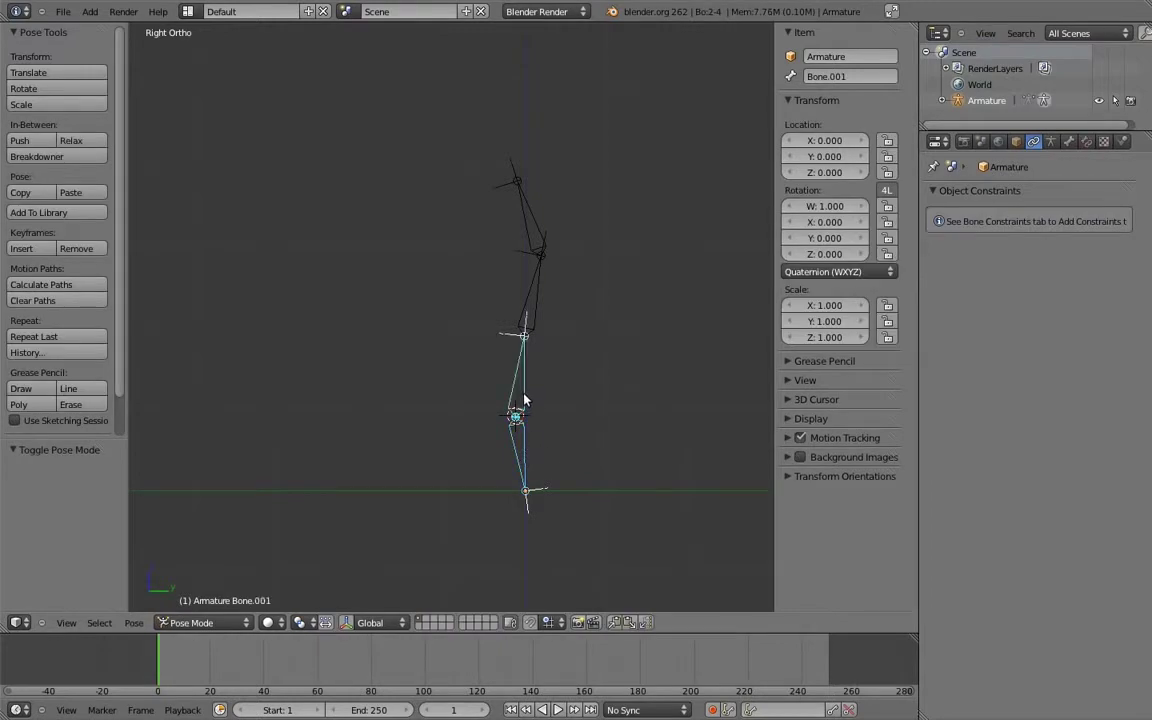
{"action": "key", "text": "ctrl+shift+c"}
{"action": "left_click", "coordinate": [245, 416]}
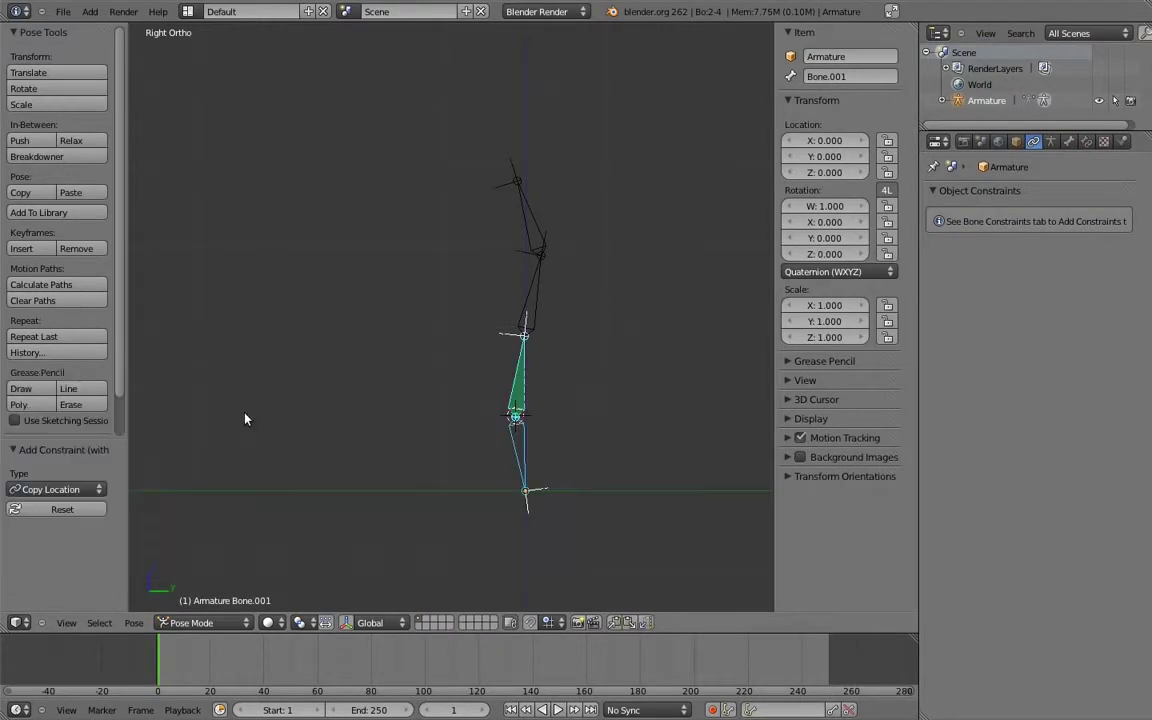
- Try rotating and moving the base bone to test the constraint, cancelling both transforms
{"action": "right_click", "coordinate": [518, 440]}
{"action": "key", "text": "r"}
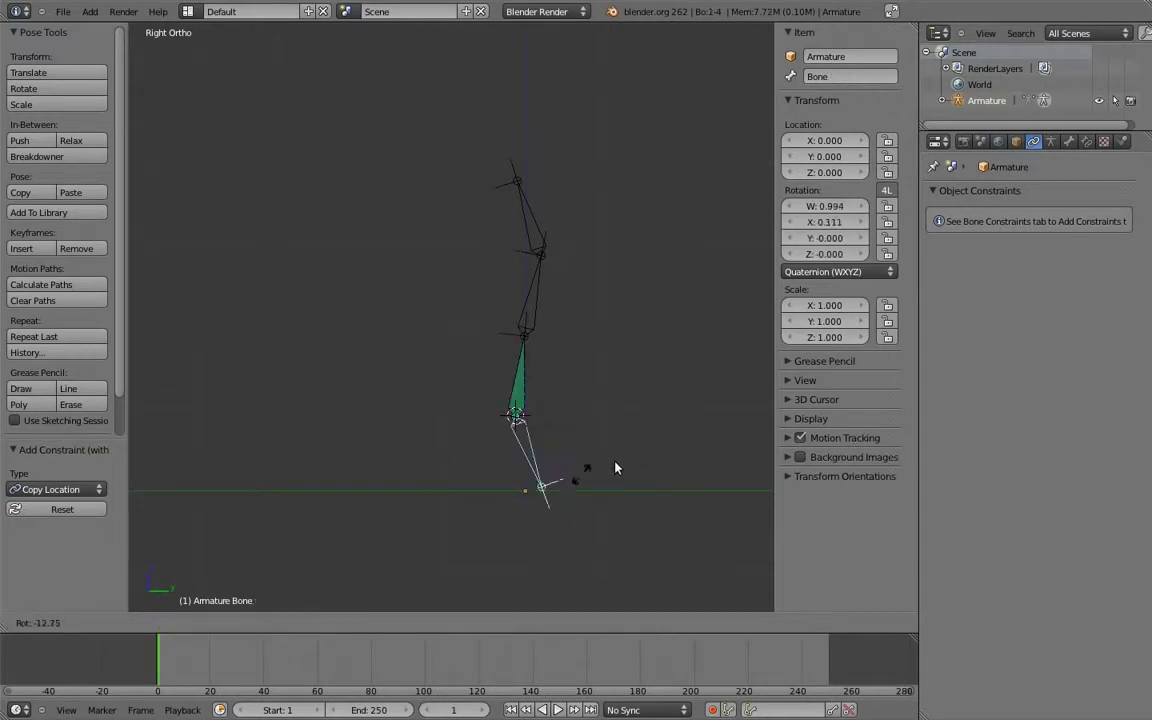
{"action": "right_click", "coordinate": [519, 494]}
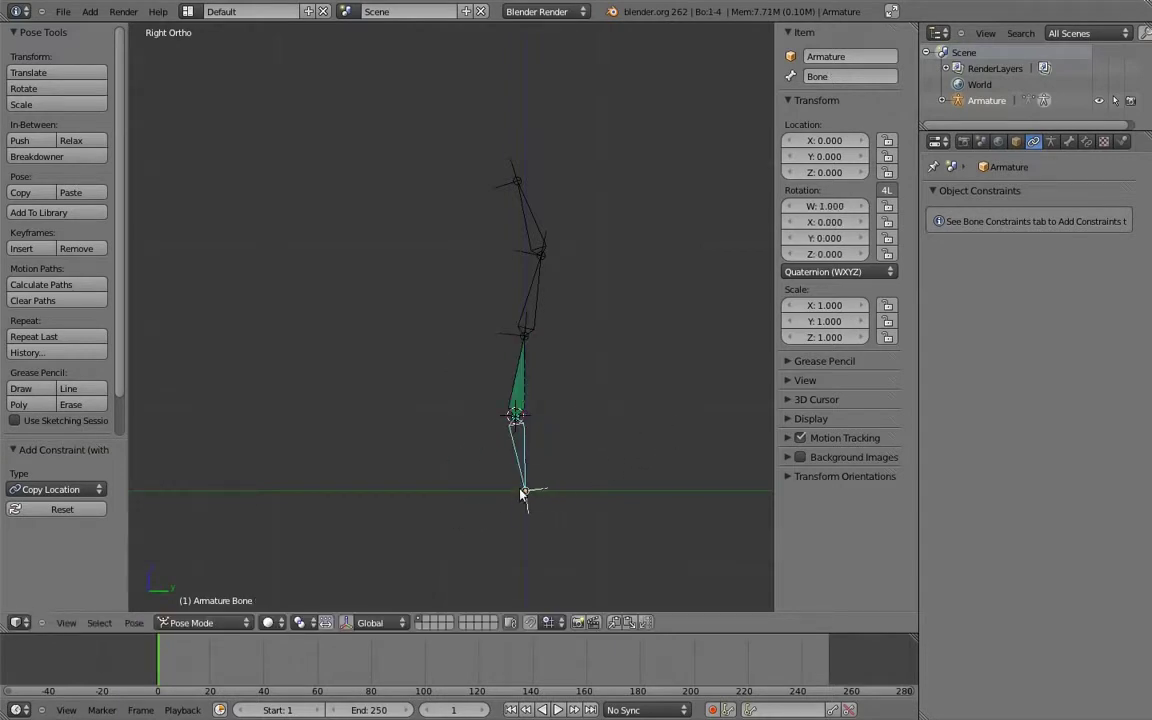
{"action": "key", "text": "g"}
{"action": "right_click", "coordinate": [559, 460]}
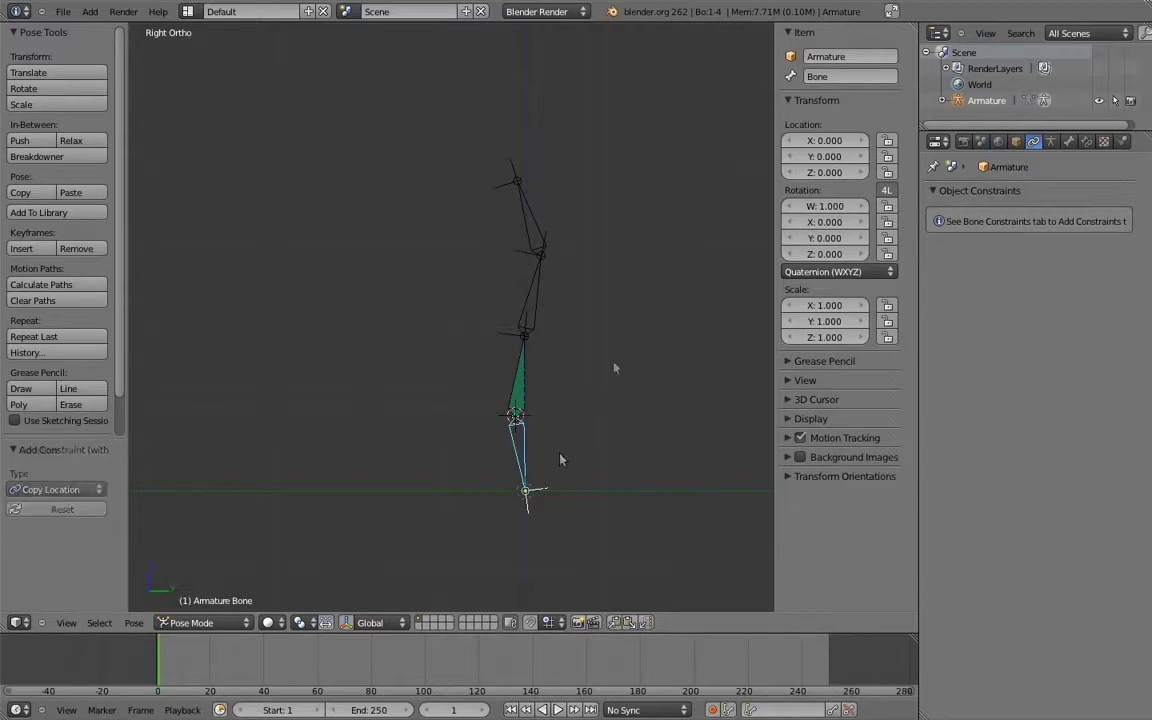
- Delete the Copy Location constraint from the second bone and deselect all bones
{"action": "right_click", "coordinate": [518, 378]}
{"action": "left_click", "coordinate": [1087, 142]}
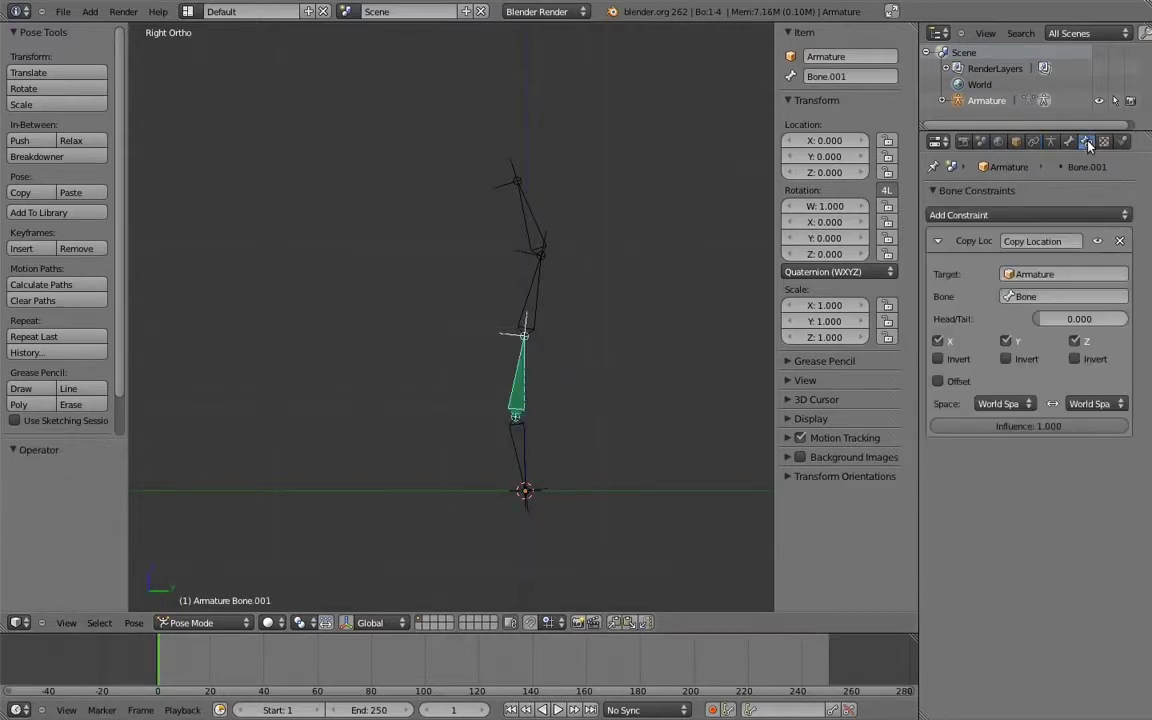
{"action": "left_click", "coordinate": [1121, 241]}
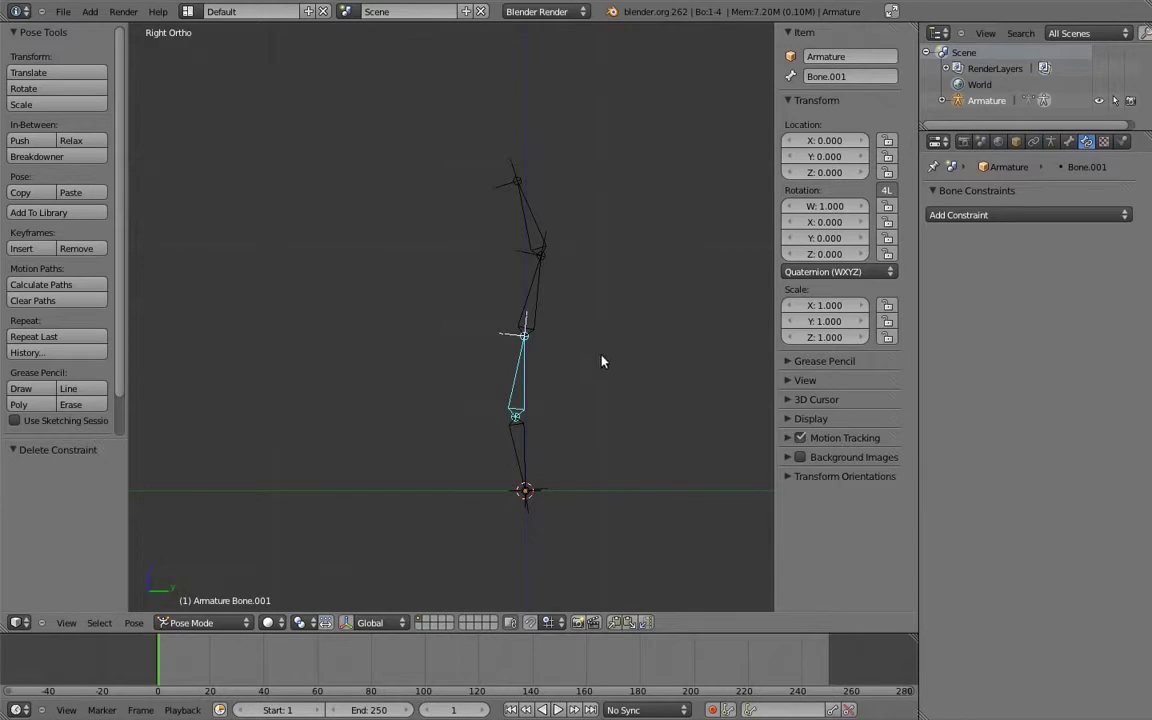
{"action": "key", "text": "a"}
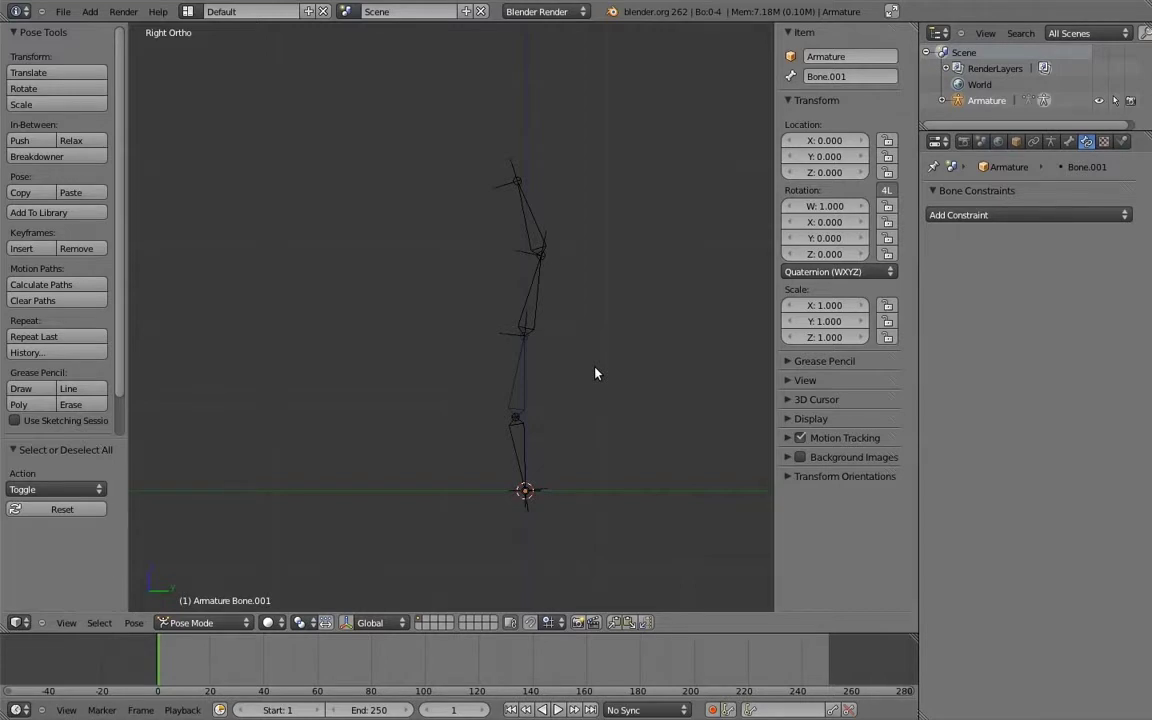
- Move the flipped base bone down about 0.9 units along the global Z axis in Edit Mode
{"action": "key", "text": "Tab"}
{"action": "scroll", "coordinate": [602, 388], "scroll_direction": "up", "scroll_amount": 3}
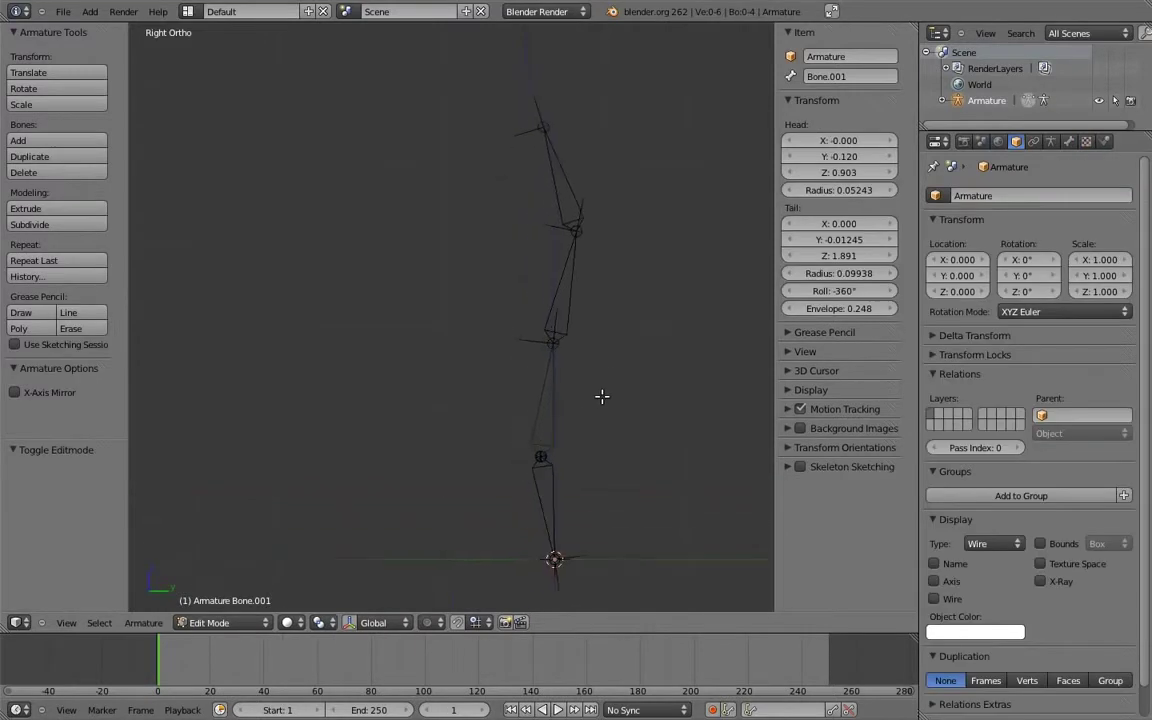
{"action": "right_click", "coordinate": [532, 475]}
{"action": "key", "text": "g"}
{"action": "key", "text": "z"}
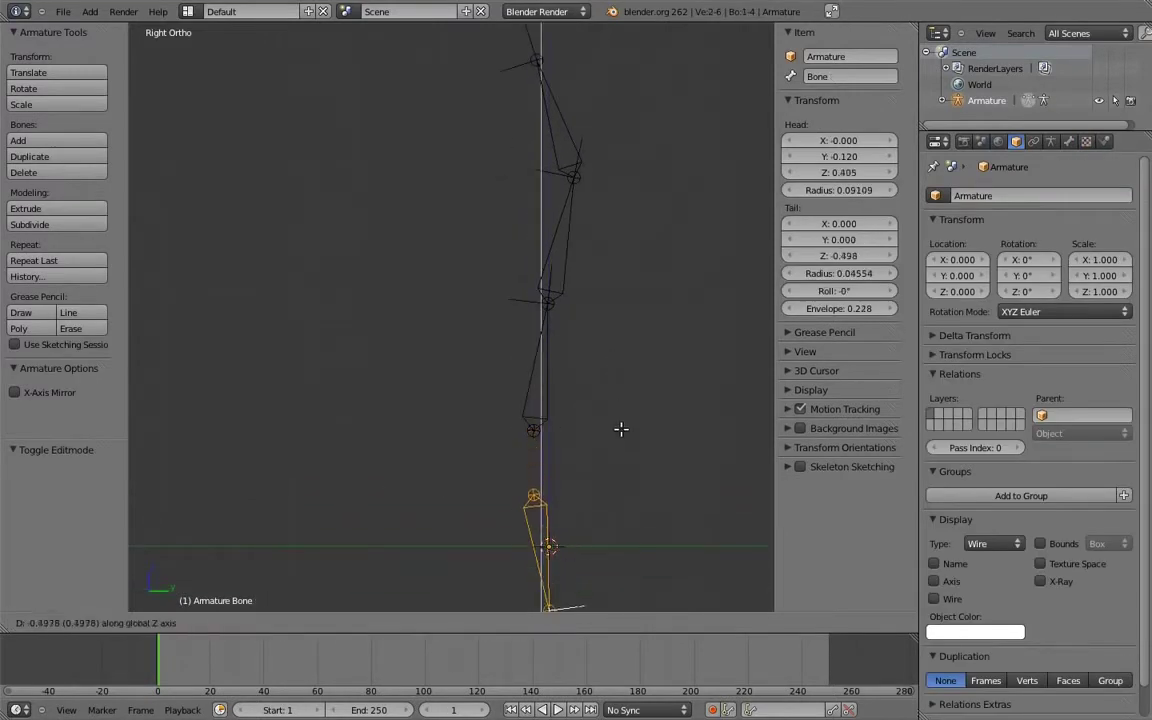
{"action": "left_click", "coordinate": [620, 478]}
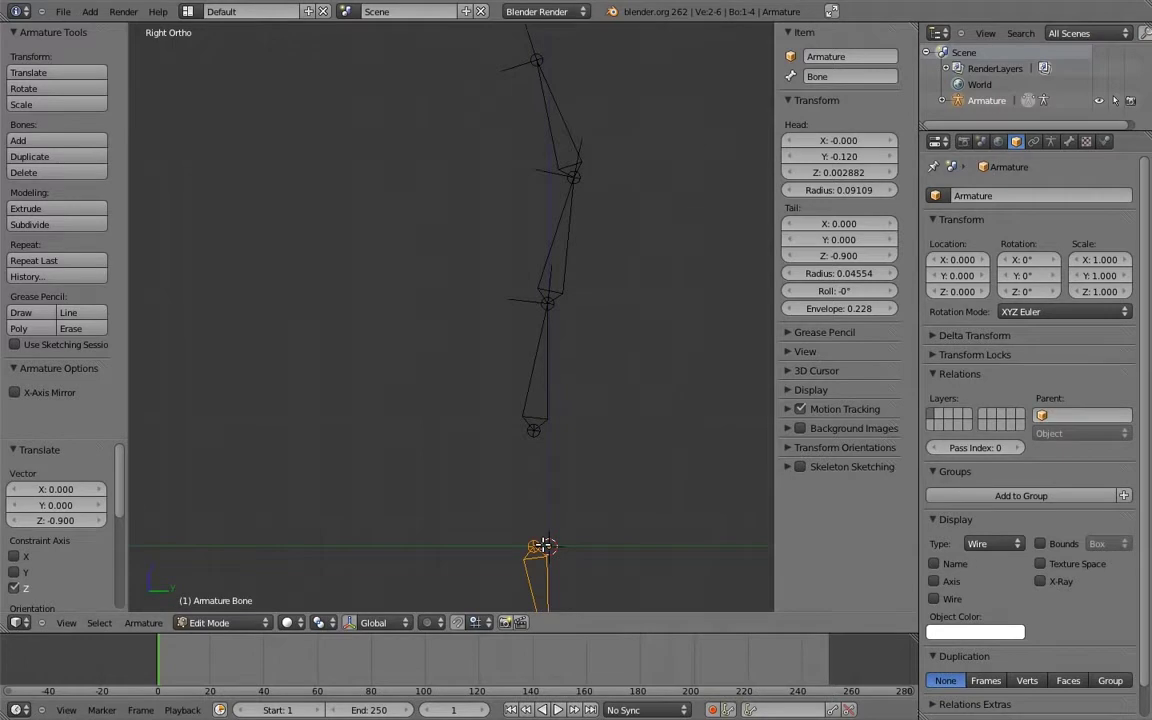
- Extrude 0.4-unit vertical bones along Z from the base bone's upper joint and the second bone's lower joint
{"action": "key", "text": "e"}
{"action": "key", "text": "z"}
{"action": "left_click", "coordinate": [600, 468]}
{"action": "key", "text": "e"}
{"action": "key", "text": "z"}
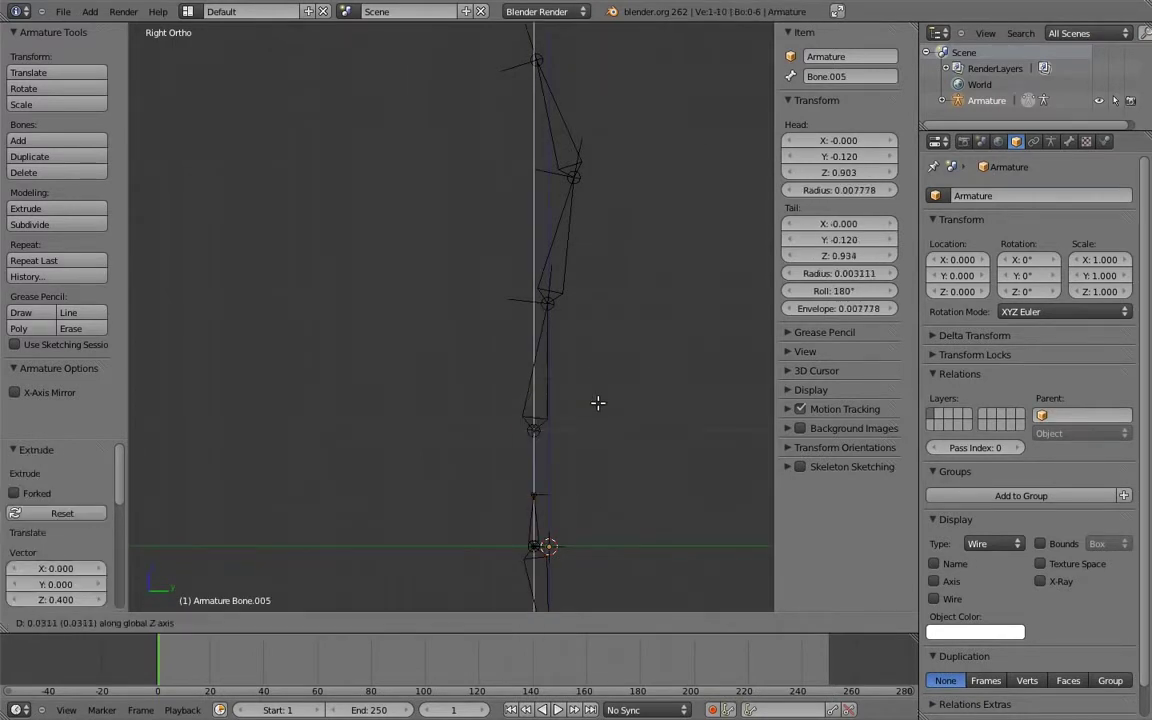
{"action": "left_click", "coordinate": [591, 329]}
- Extrude 0.4-unit vertical bones along Z from the tips of the second and third chain bones
{"action": "key", "text": "e"}
{"action": "key", "text": "z"}
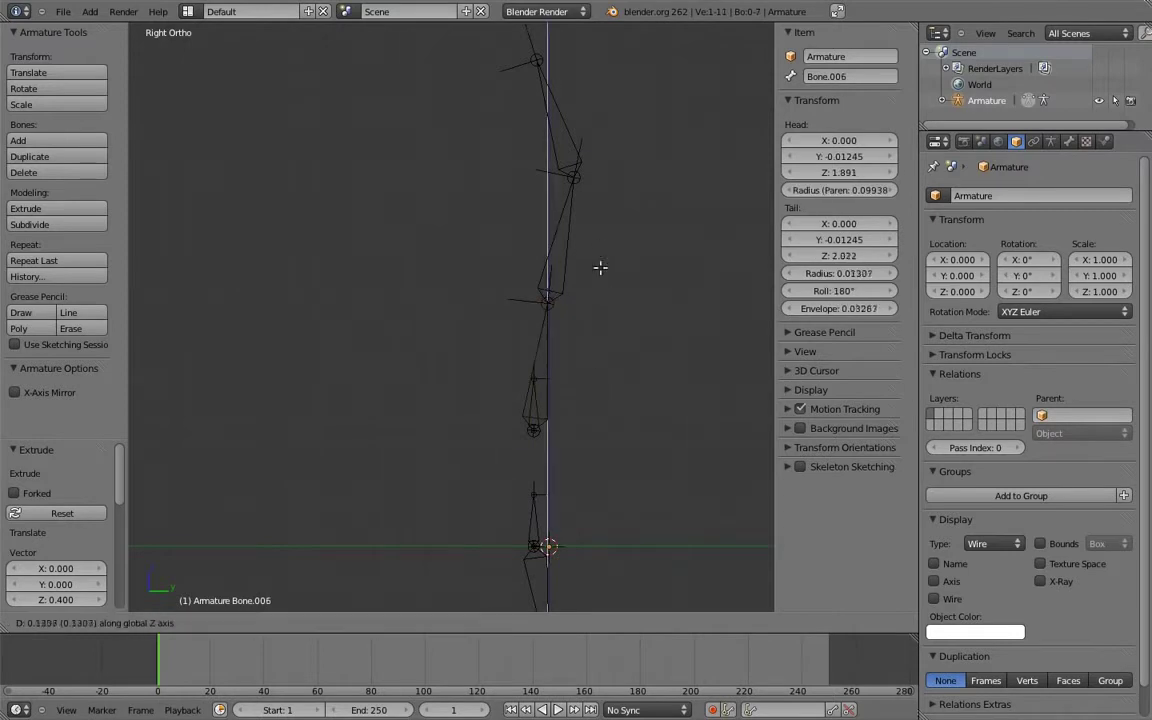
{"action": "left_click", "coordinate": [605, 238]}
{"action": "middle_click_drag", "start_coordinate": [599, 216], "coordinate": [589, 277], "text": "shift"}
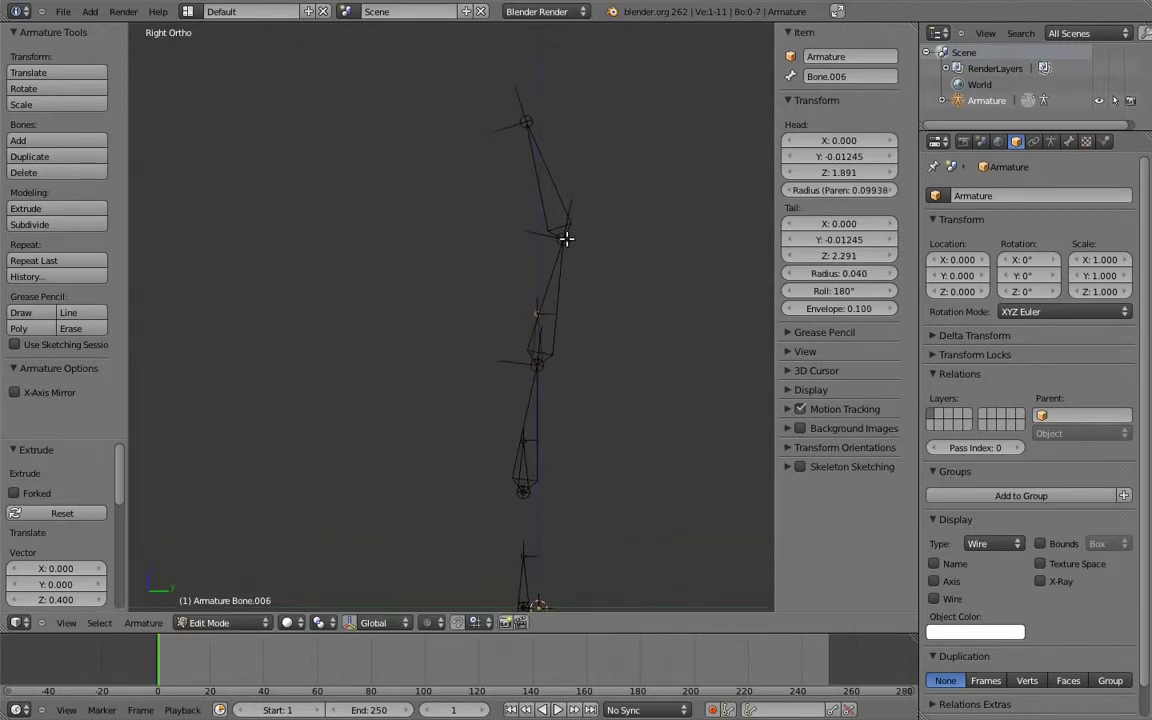
{"action": "right_click", "coordinate": [566, 243]}
{"action": "key", "text": "e"}
{"action": "key", "text": "z"}
{"action": "left_click", "coordinate": [603, 188]}
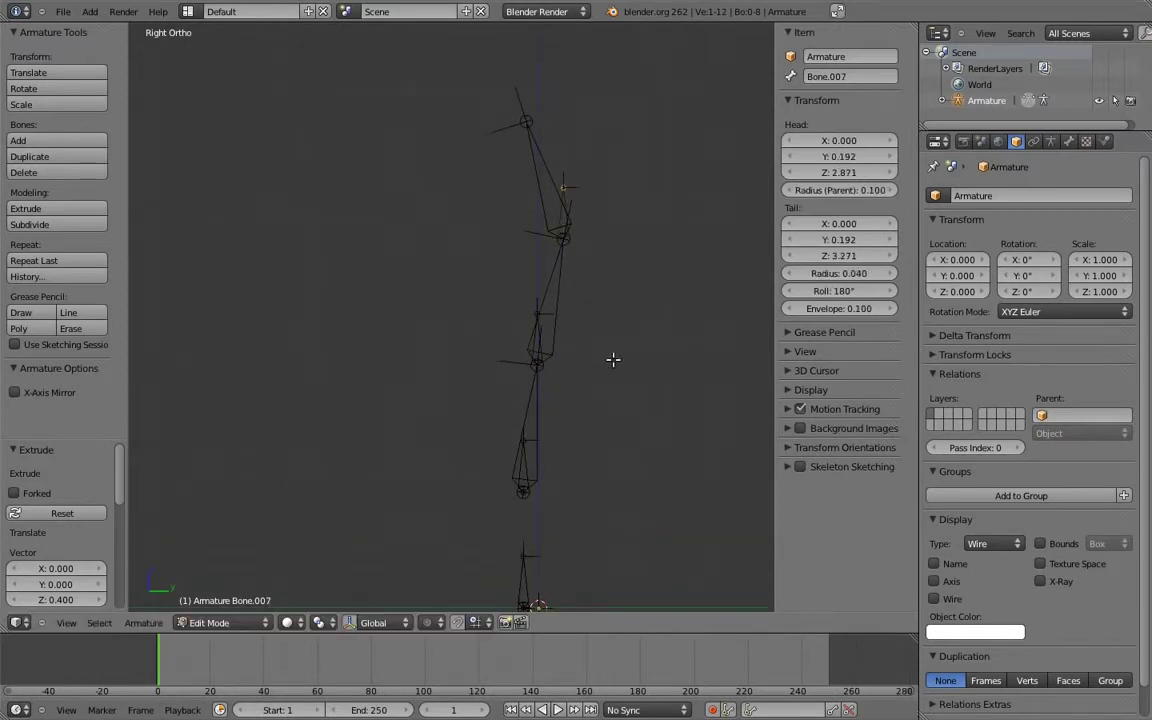
- Roll the two upper small extruded bones by 180°
{"action": "right_click", "coordinate": [561, 213]}
{"action": "key", "text": "ctrl+r"}
{"action": "type", "text": "1"}
{"action": "key", "text": "Return"}
{"action": "right_click", "coordinate": [541, 336]}
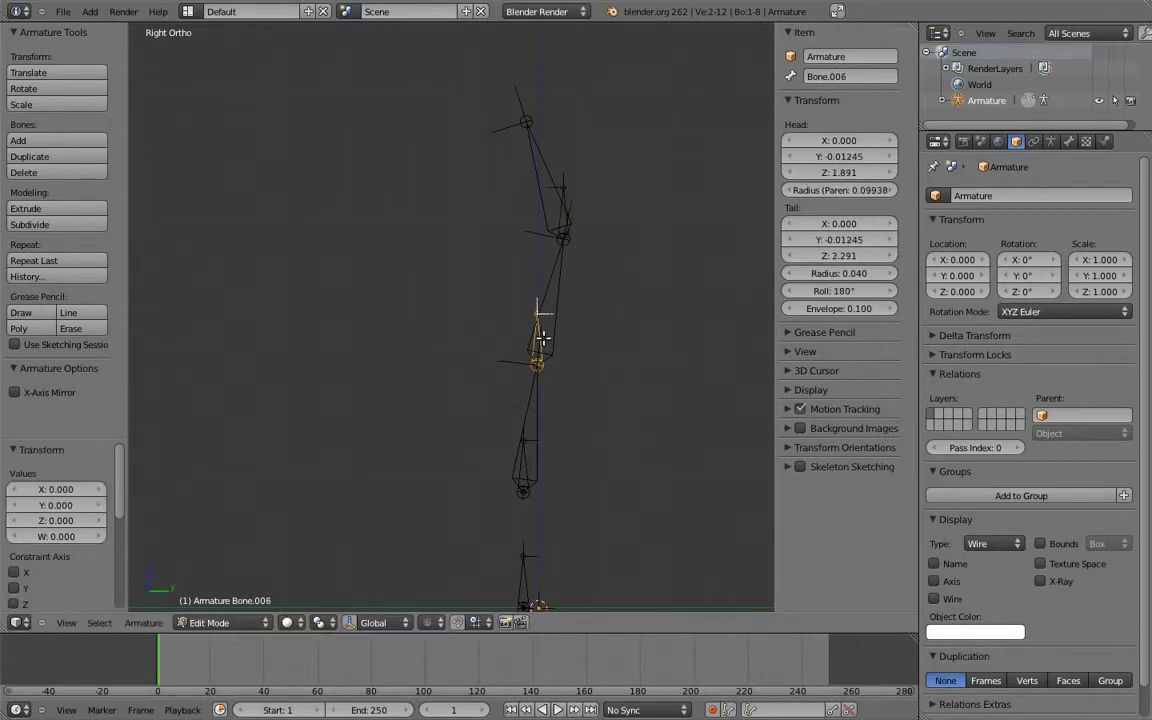
{"action": "key", "text": "ctrl+r"}
{"action": "type", "text": "180"}
{"action": "key", "text": "Return"}
- Roll the two lower small extruded bones by 180°
{"action": "right_click", "coordinate": [531, 463]}
{"action": "right_click", "coordinate": [527, 466]}
{"action": "key", "text": "ctrl+r"}
{"action": "type", "text": "180"}
{"action": "key", "text": "Return"}
{"action": "middle_click_drag", "start_coordinate": [559, 505], "coordinate": [553, 419], "text": "shift"}
{"action": "right_click", "coordinate": [527, 499]}
{"action": "key", "text": "ctrl+r"}
{"action": "type", "text": "180"}
{"action": "key", "text": "Return"}
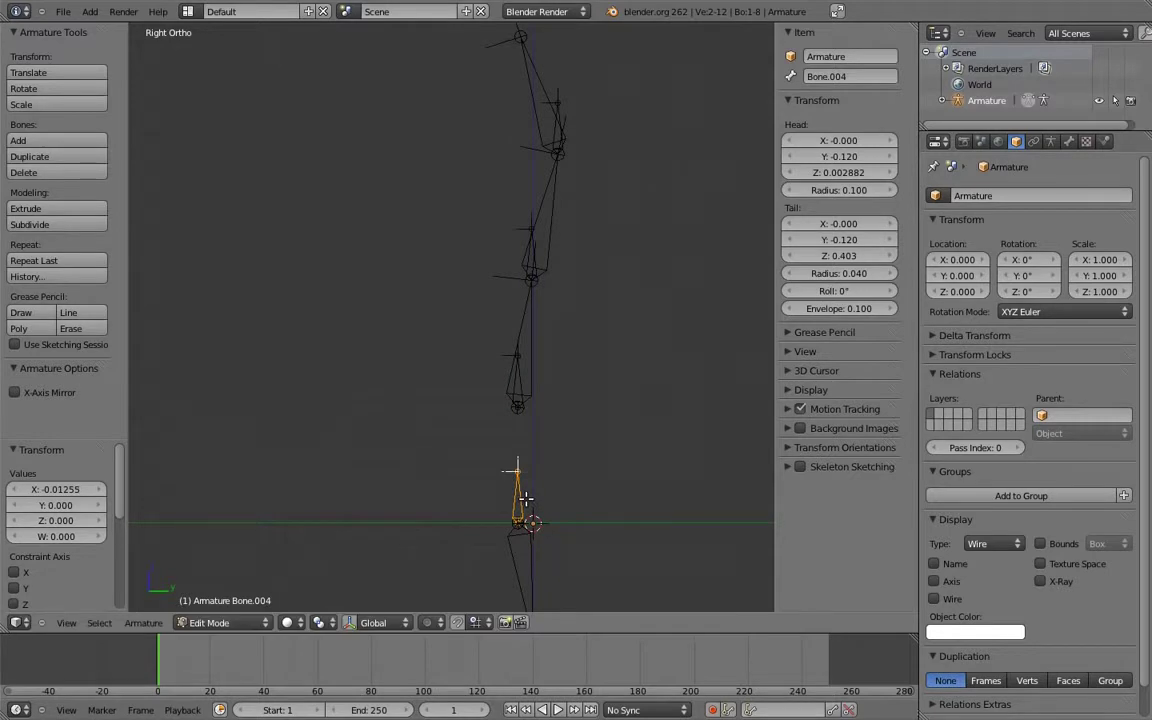
- Parent the flipped base bone to the small vertical bone above it with Keep Offset
{"action": "middle_click_drag", "start_coordinate": [525, 499], "coordinate": [513, 465], "text": "shift"}
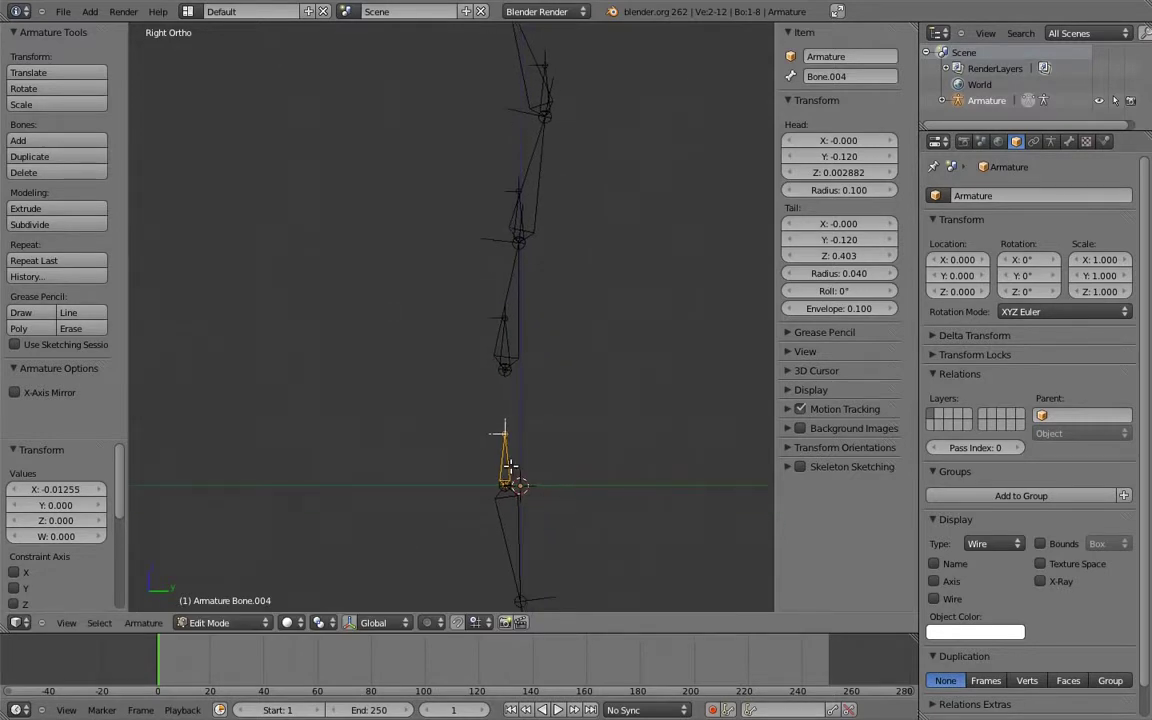
{"action": "right_click", "coordinate": [519, 523]}
{"action": "right_click", "coordinate": [507, 458], "text": "shift"}
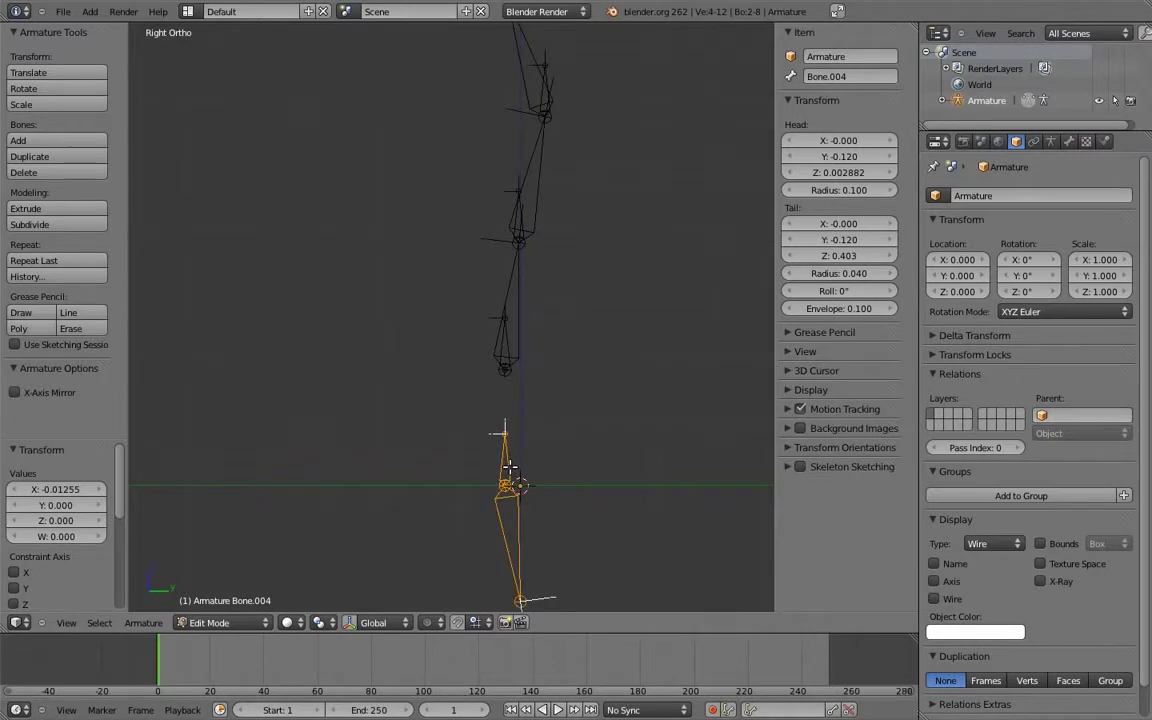
{"action": "key", "text": "ctrl+p"}
{"action": "left_click", "coordinate": [456, 425]}
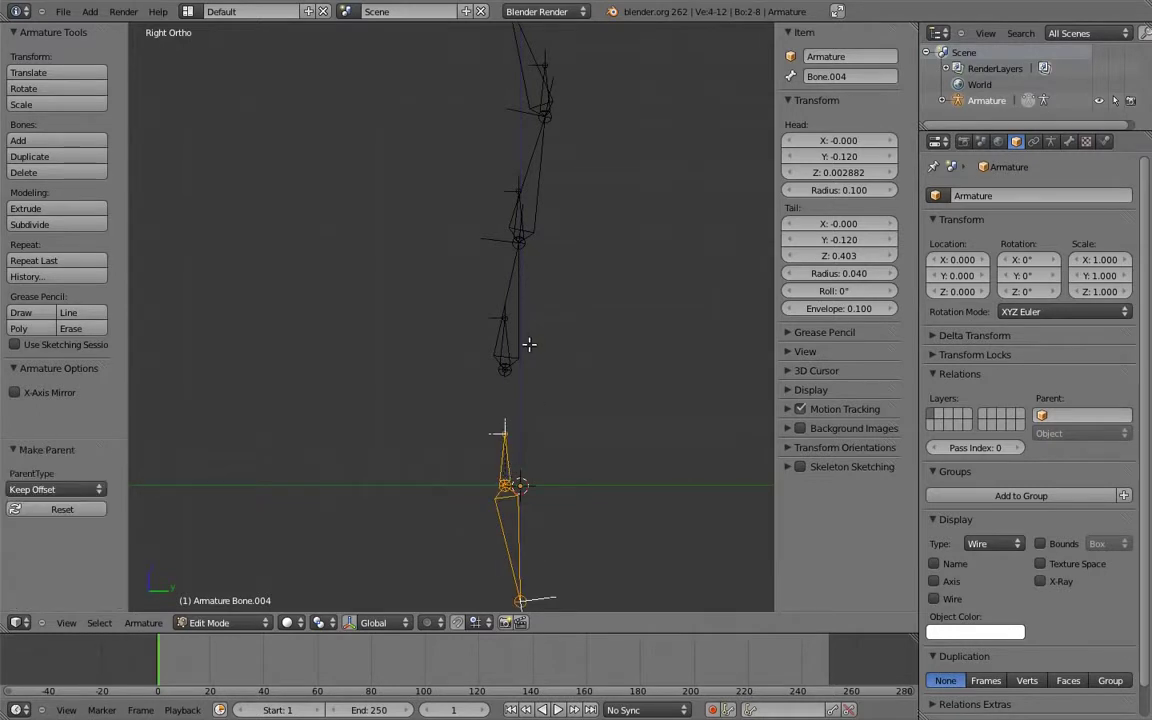
- Parent the small vertical bone at the base of the first upright chain bone to the flipped base bone with Keep Offset
{"action": "right_click", "coordinate": [515, 330]}
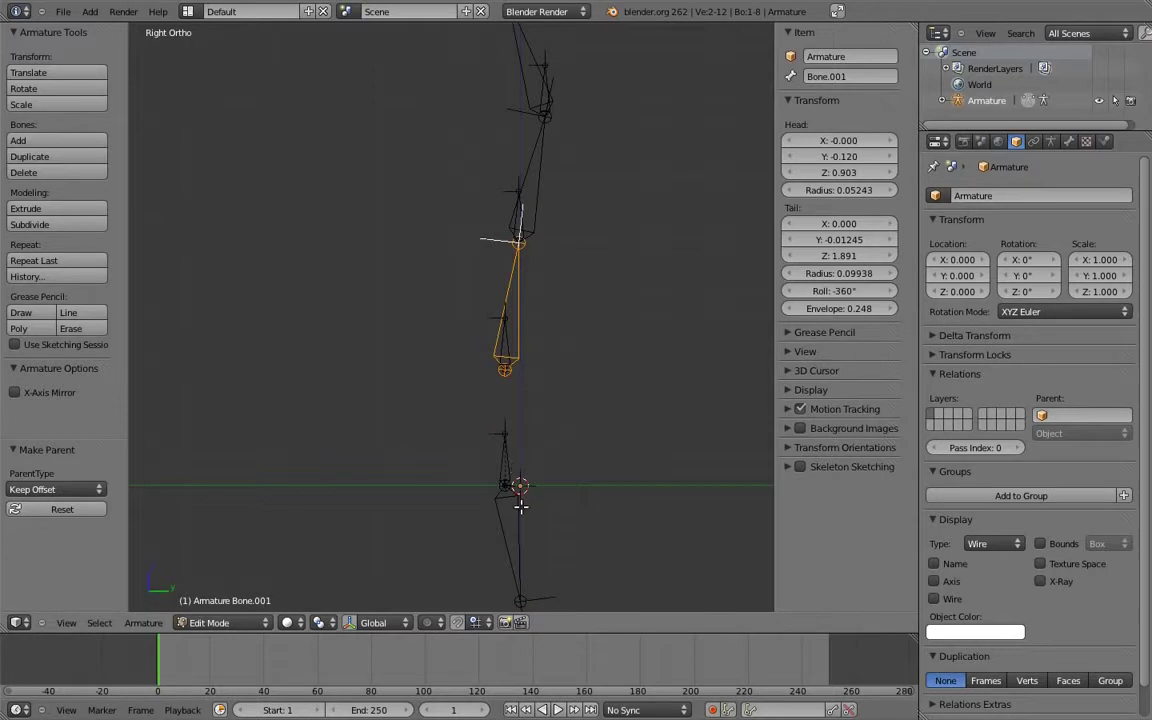
{"action": "right_click", "coordinate": [506, 345]}
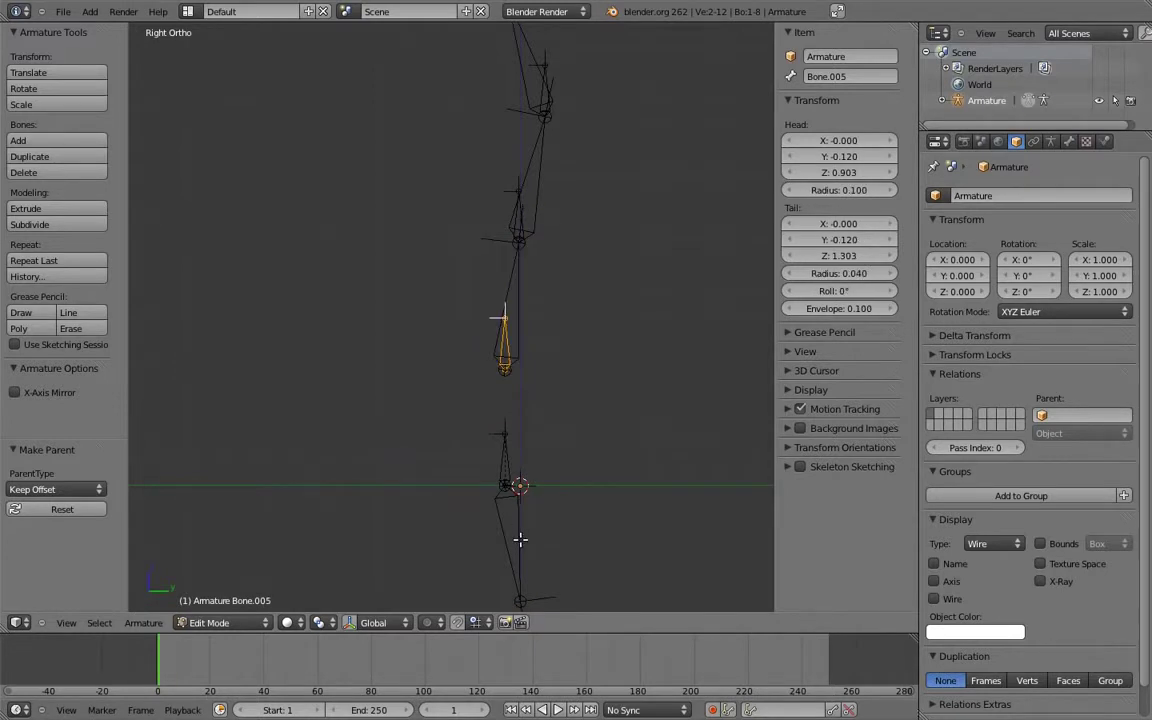
{"action": "right_click", "coordinate": [519, 539], "text": "shift"}
{"action": "key", "text": "ctrl+p"}
{"action": "left_click", "coordinate": [466, 484]}
- Parent the first upright chain bone to the small vertical bone at its base with Keep Offset
{"action": "middle_click_drag", "start_coordinate": [529, 306], "coordinate": [528, 346], "text": "shift"}
{"action": "right_click", "coordinate": [520, 367]}
{"action": "right_click", "coordinate": [507, 391], "text": "shift"}
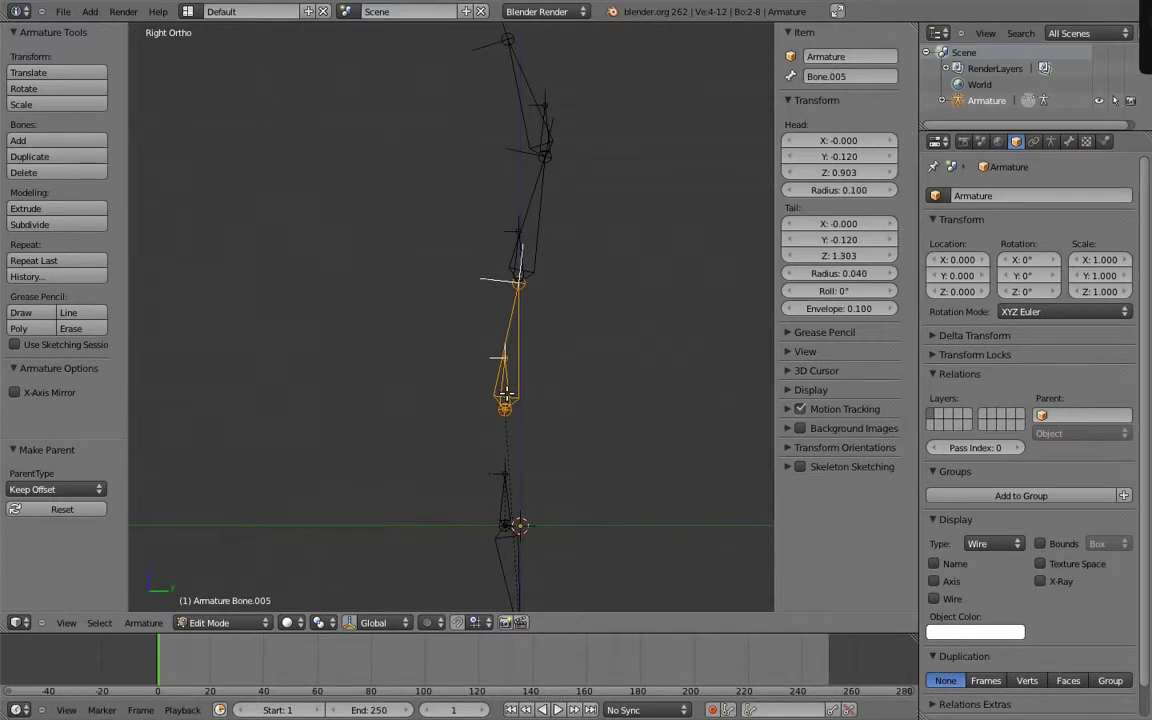
{"action": "key", "text": "ctrl+p"}
{"action": "left_click", "coordinate": [506, 396]}
- Parent the next small vertical bone to the first upright chain bone, and the second upright chain bone to that small bone with Keep Offset
{"action": "middle_click_drag", "start_coordinate": [545, 267], "coordinate": [520, 327], "text": "shift"}
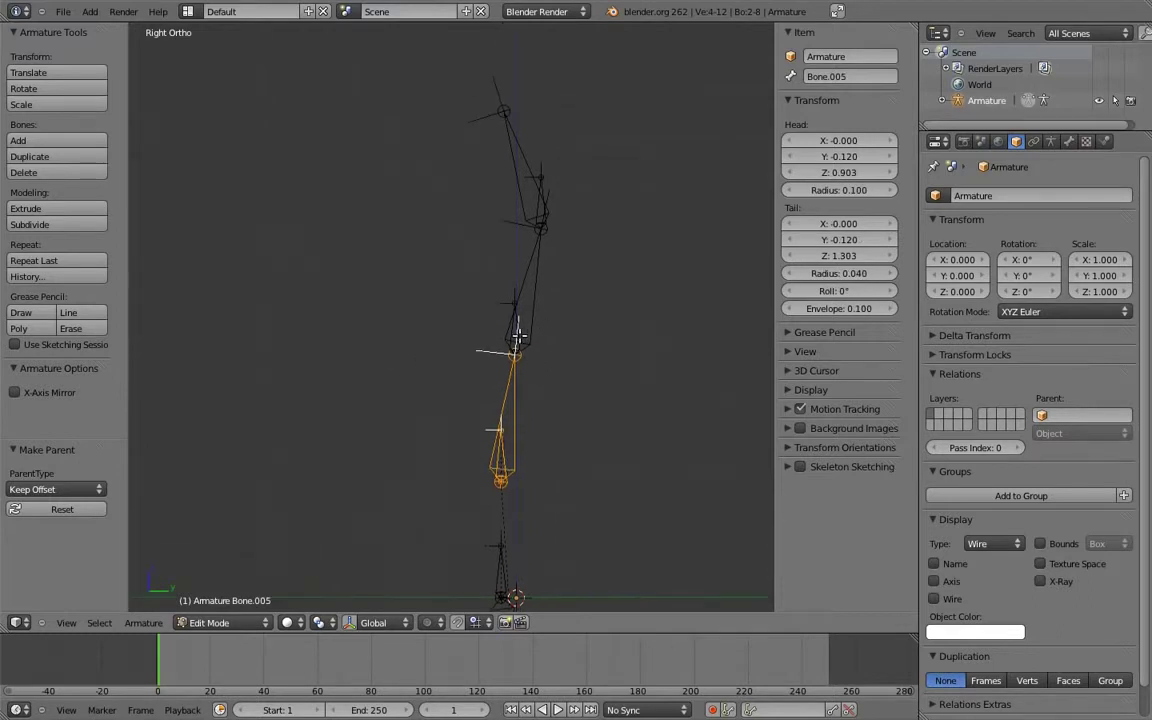
{"action": "right_click", "coordinate": [518, 329]}
{"action": "right_click", "coordinate": [519, 405], "text": "shift"}
{"action": "key", "text": "ctrl+p"}
{"action": "left_click", "coordinate": [520, 405]}
{"action": "right_click", "coordinate": [515, 325]}
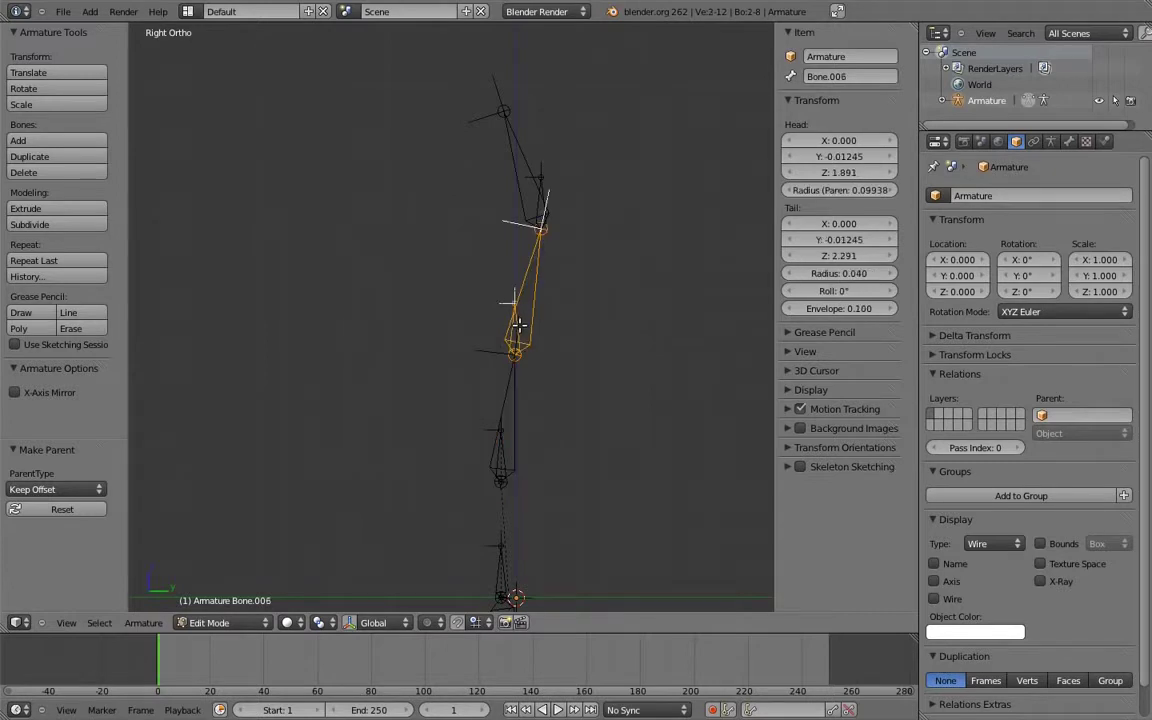
{"action": "key", "text": "ctrl+p"}
{"action": "left_click", "coordinate": [466, 297]}
- Parent the topmost small vertical bone to the second upright chain bone, and the top chain bone to that small bone with Keep Offset
{"action": "middle_click_drag", "start_coordinate": [515, 186], "coordinate": [519, 290], "text": "shift"}
{"action": "right_click", "coordinate": [517, 293]}
{"action": "right_click", "coordinate": [517, 364], "text": "shift"}
{"action": "key", "text": "ctrl+p"}
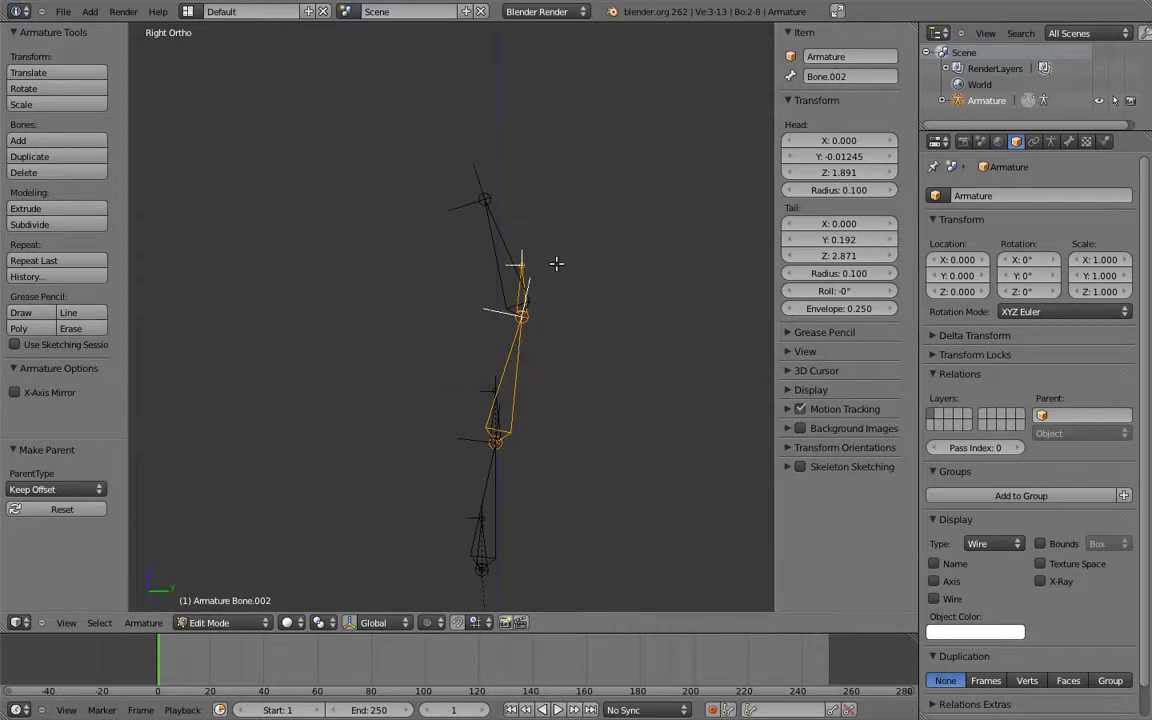
{"action": "right_click", "coordinate": [509, 236]}
{"action": "right_click", "coordinate": [515, 293], "text": "shift"}
{"action": "key", "text": "ctrl+p"}
{"action": "left_click", "coordinate": [512, 297]}
- Duplicate the lowest small vertical bone 2.1 units along Y, away from the chain
{"action": "middle_click_drag", "start_coordinate": [534, 387], "coordinate": [539, 295], "text": "shift"}
{"action": "scroll", "coordinate": [539, 312], "scroll_direction": "down", "scroll_amount": 2}
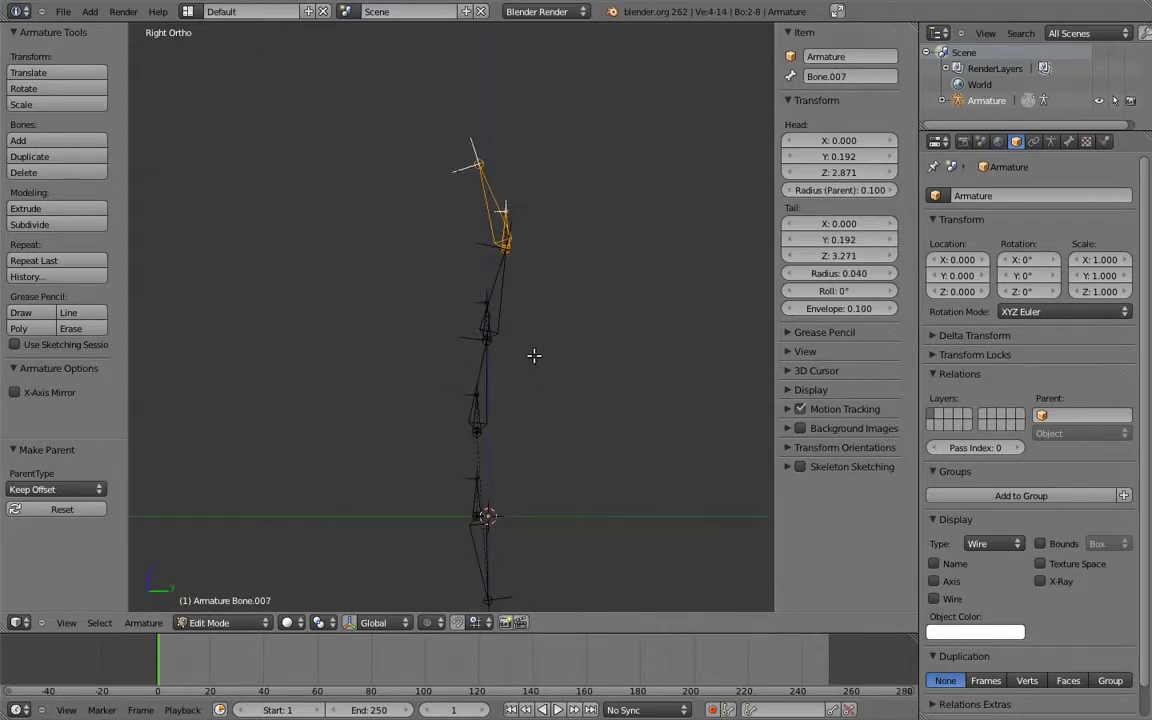
{"action": "middle_click_drag", "start_coordinate": [528, 395], "coordinate": [459, 386], "text": "shift"}
{"action": "right_click", "coordinate": [412, 488]}
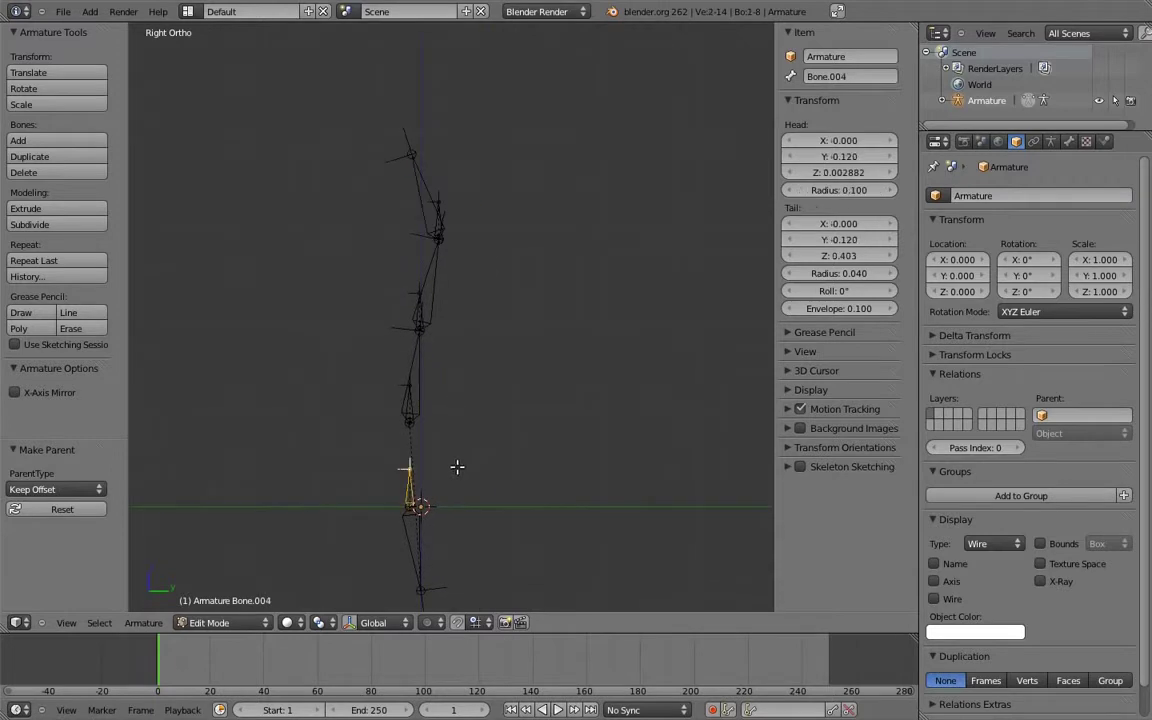
{"action": "key", "text": "shift+d"}
{"action": "key", "text": "y"}
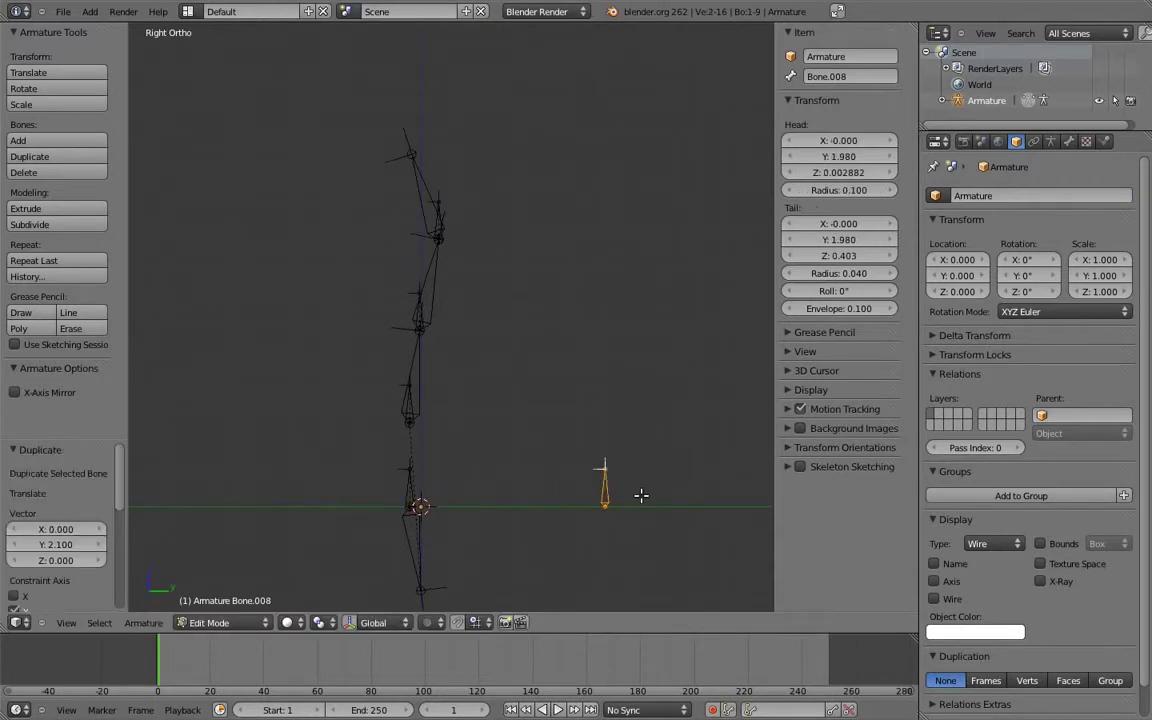
- Duplicate the offset control bone up along Z to the chain's upper level, and raise the original to about Z 0.9
{"action": "key", "text": "shift+d"}
{"action": "key", "text": "z"}
{"action": "left_click", "coordinate": [657, 224]}
{"action": "right_click", "coordinate": [604, 495]}
{"action": "key", "text": "g"}
{"action": "key", "text": "z"}
{"action": "left_click", "coordinate": [650, 412]}
- In Pose Mode, add Copy Rotation constraints from the lower control to the lowest small bone and from the upper control to the topmost one
{"action": "key", "text": "ctrl+Tab"}
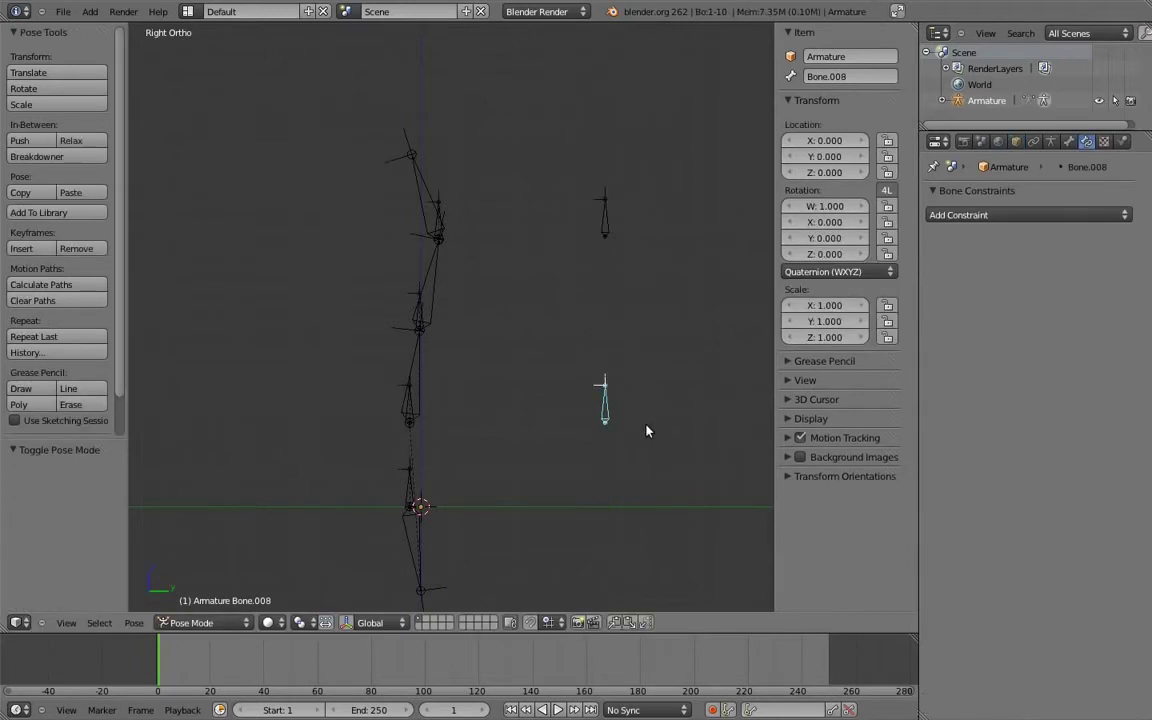
{"action": "right_click", "coordinate": [411, 480], "text": "shift"}
{"action": "key", "text": "shift+ctrl+c"}
{"action": "left_click", "coordinate": [392, 508]}
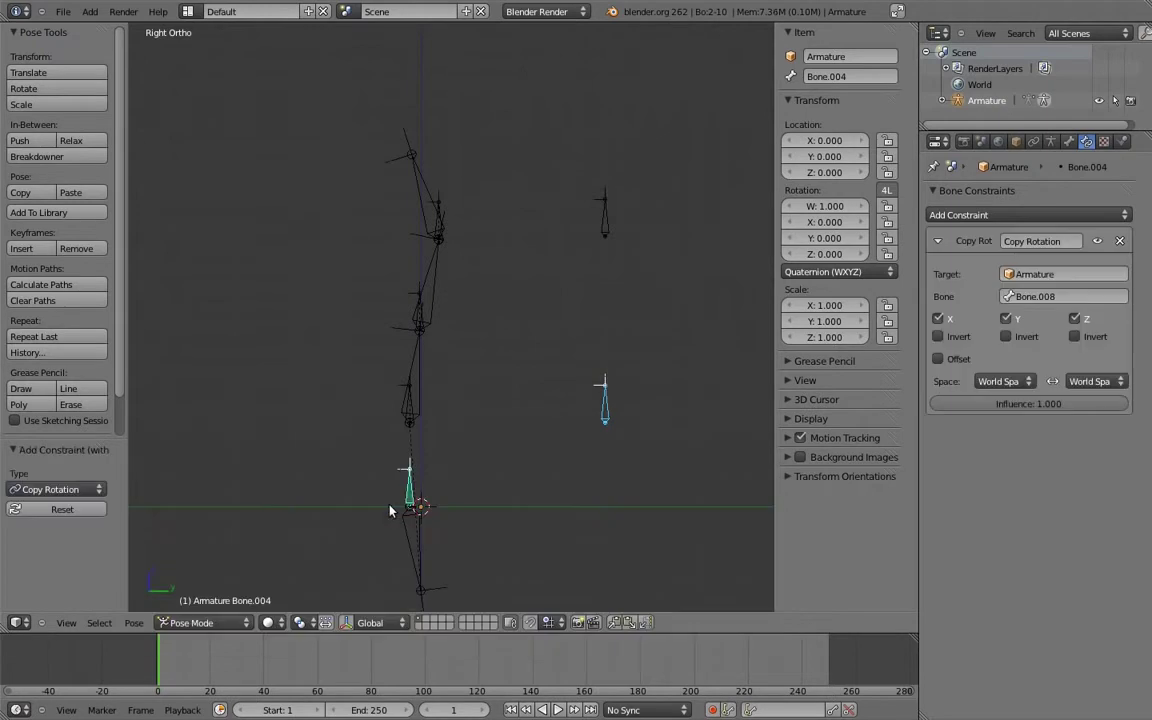
{"action": "right_click", "coordinate": [605, 220]}
{"action": "right_click", "coordinate": [437, 224], "text": "shift"}
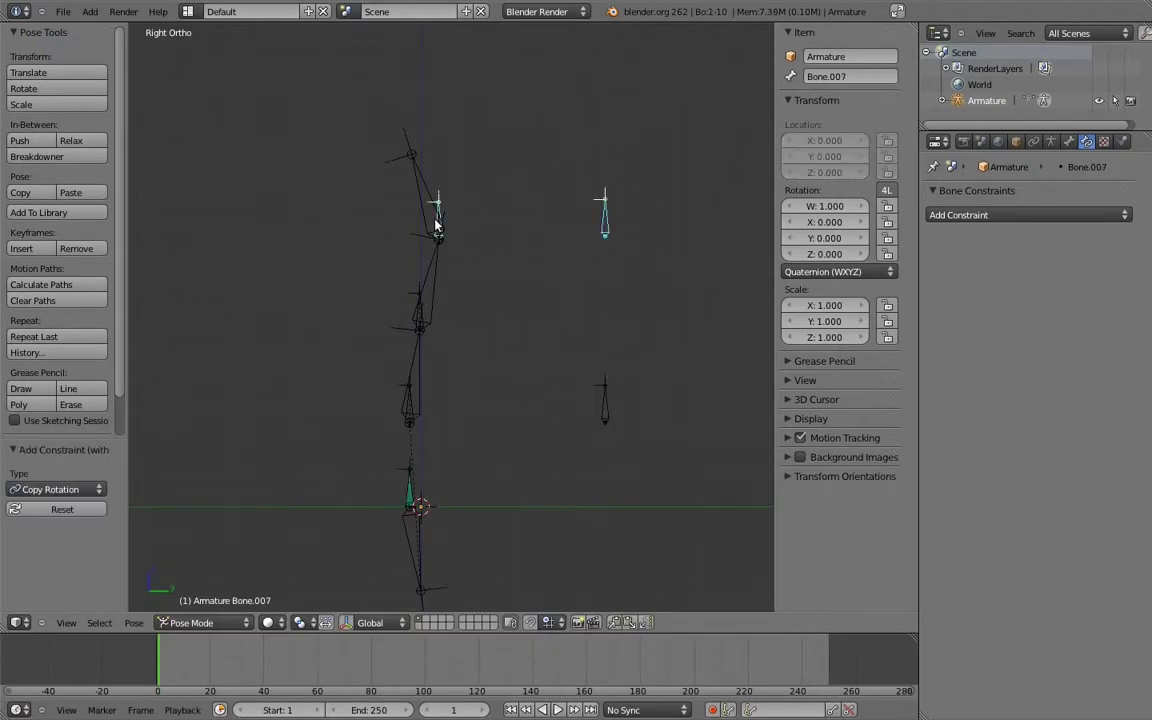
{"action": "key", "text": "shift+ctrl+c"}
{"action": "left_click", "coordinate": [437, 224]}
- Add Copy Rotation constraints targeting the lower control bone to the two middle small vertical bones
{"action": "right_click", "coordinate": [609, 405]}
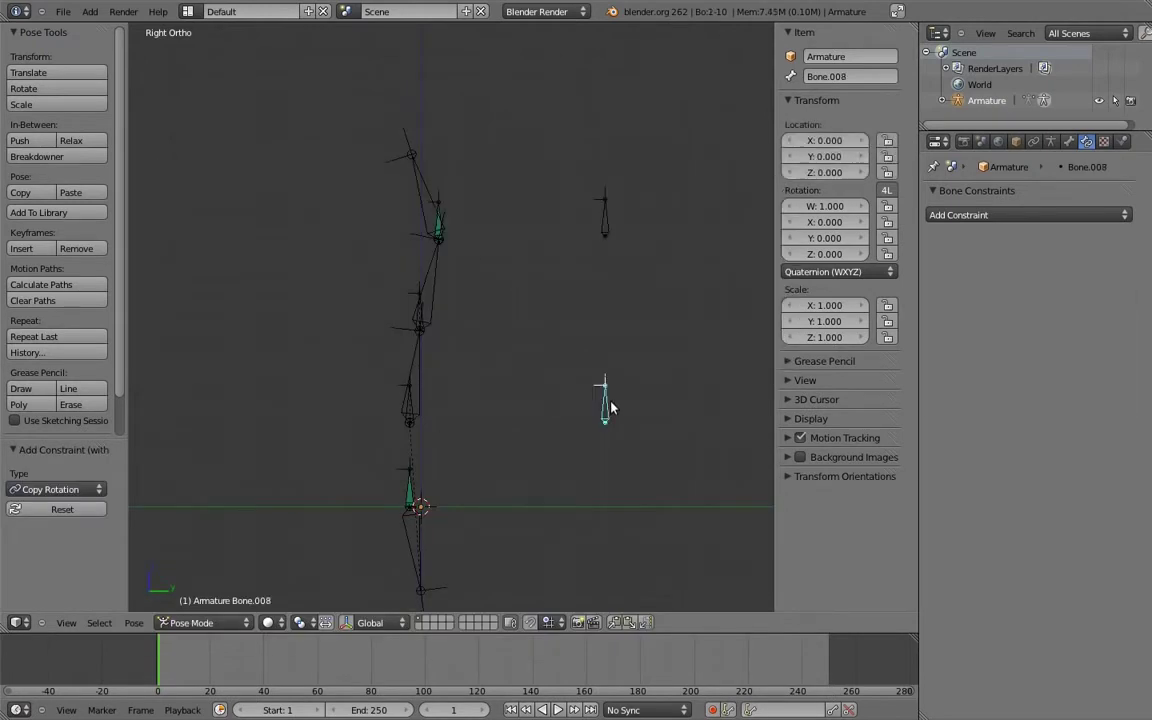
{"action": "right_click", "coordinate": [410, 404], "text": "shift"}
{"action": "key", "text": "shift+ctrl+c"}
{"action": "left_click", "coordinate": [410, 404]}
{"action": "right_click", "coordinate": [602, 399]}
{"action": "right_click", "coordinate": [424, 316], "text": "shift"}
{"action": "key", "text": "shift+ctrl+c"}
{"action": "left_click", "coordinate": [424, 316]}
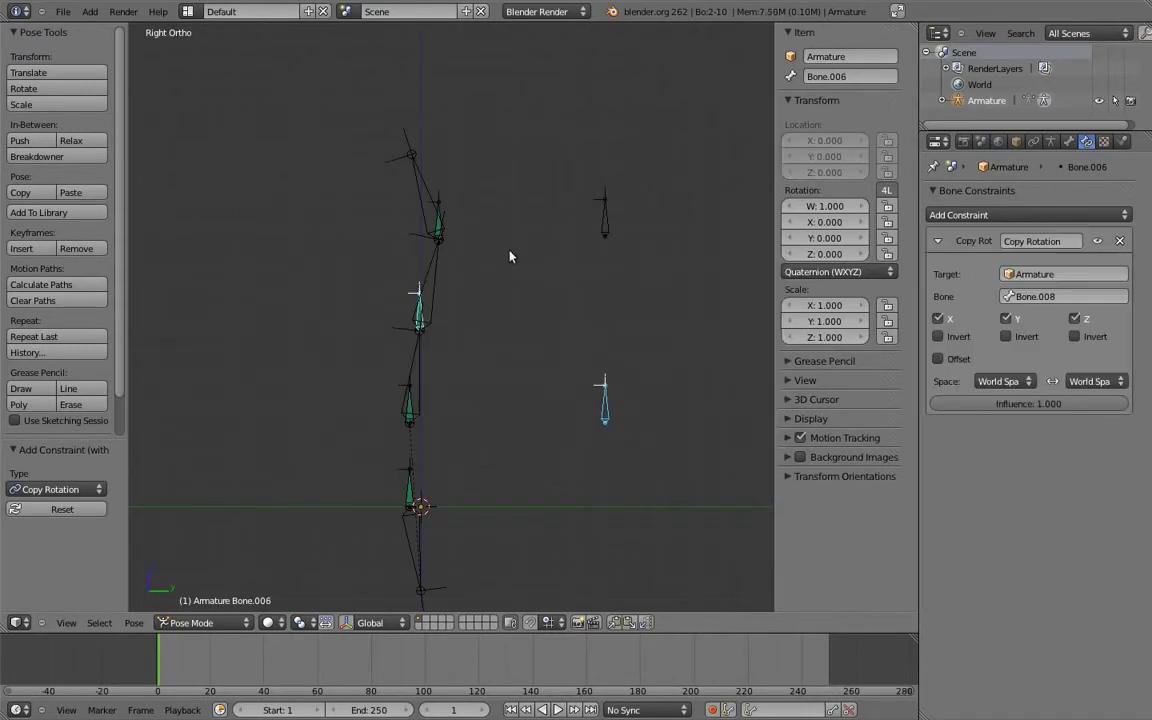
- Add a second Copy Rotation constraint targeting the upper control bone to each of the two middle small vertical bones
{"action": "right_click", "coordinate": [603, 206]}
{"action": "right_click", "coordinate": [410, 405], "text": "shift"}
{"action": "key", "text": "shift+ctrl+c"}
{"action": "left_click", "coordinate": [410, 405]}
{"action": "right_click", "coordinate": [603, 206]}
{"action": "right_click", "coordinate": [424, 316], "text": "shift"}
{"action": "key", "text": "shift+ctrl+c"}
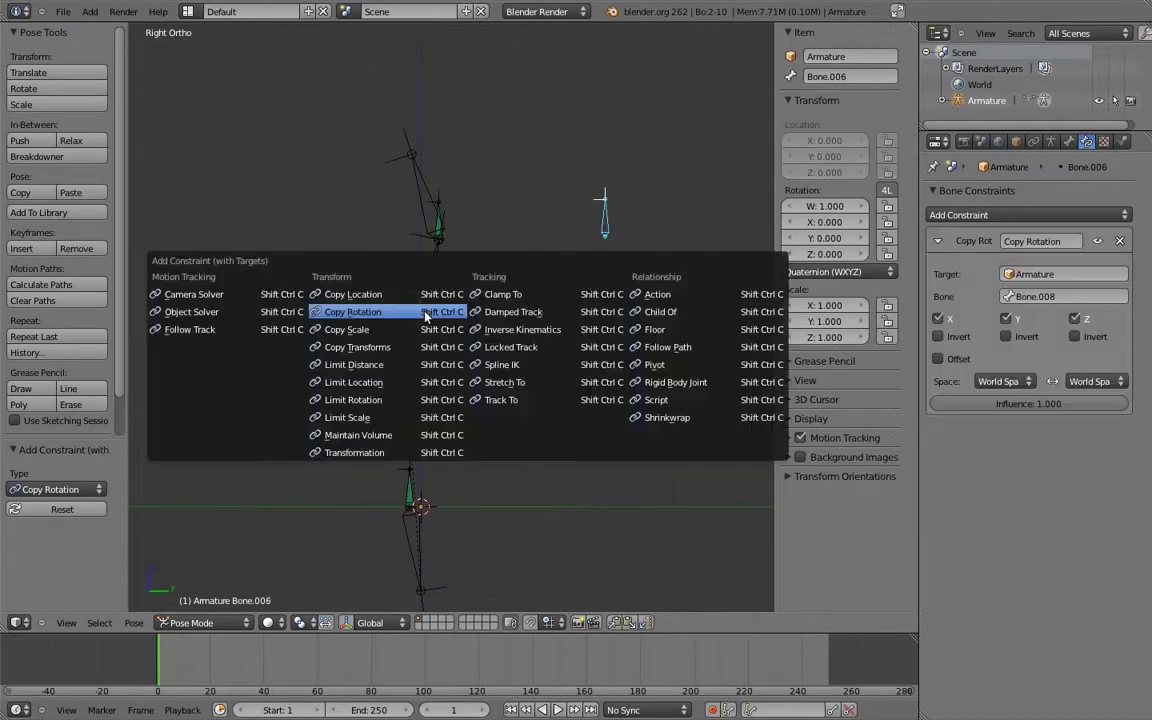
{"action": "left_click", "coordinate": [424, 316]}
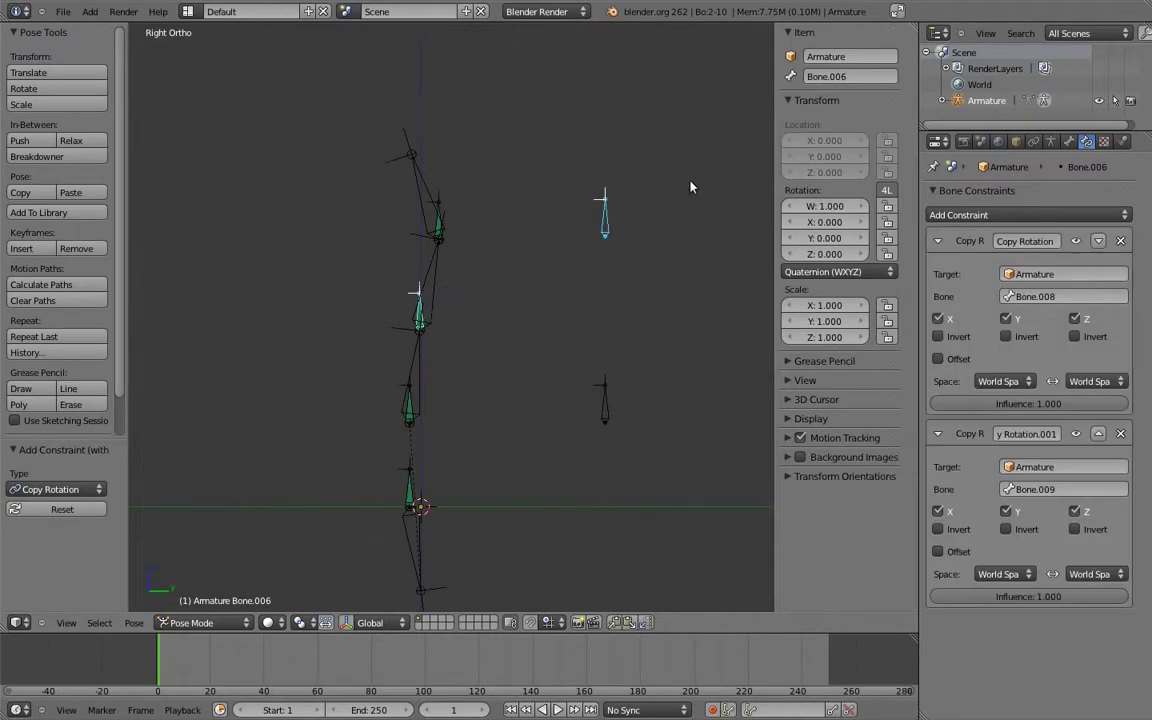
- Rotate the upper control bone by about -92° to test how the chain bends
{"action": "right_click", "coordinate": [604, 204]}
{"action": "key", "text": "r"}
{"action": "left_click", "coordinate": [521, 197]}
{"action": "middle_click_drag", "start_coordinate": [504, 284], "coordinate": [603, 240], "text": "shift"}
{"action": "scroll", "coordinate": [559, 277], "scroll_direction": "down", "scroll_amount": 1}
- Set the second Copy Rotation's influence to 0.488 on the lower middle small bone and 0.910 on the upper middle one
{"action": "right_click", "coordinate": [484, 369]}
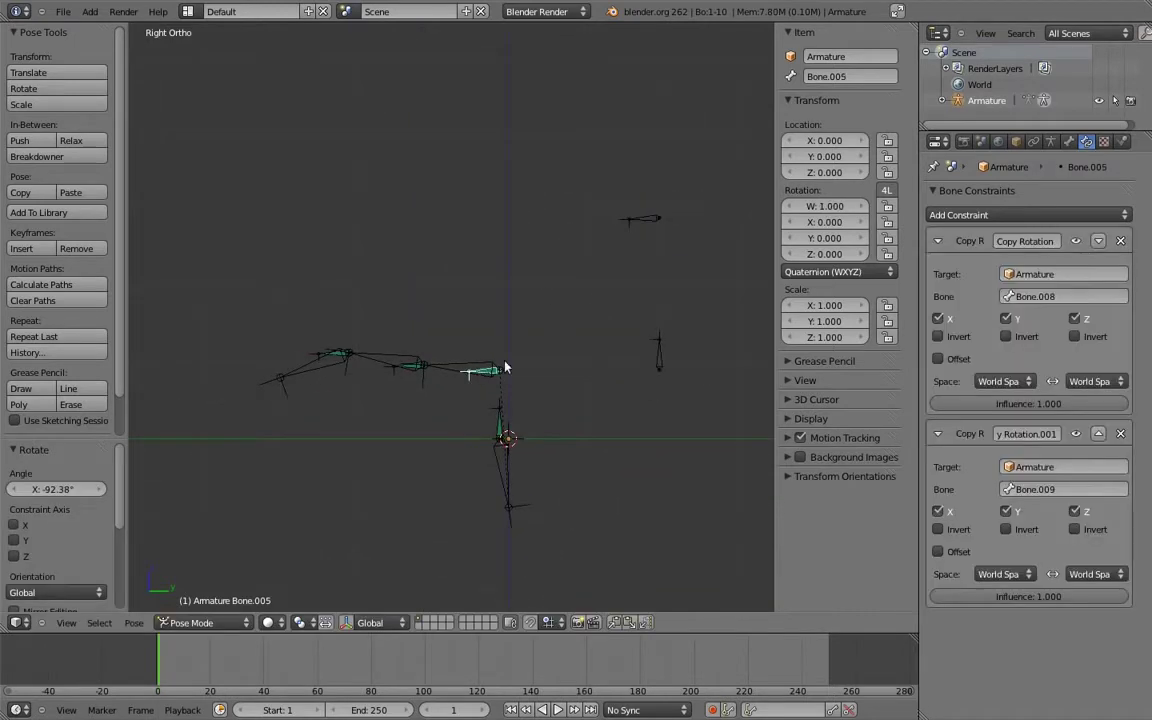
{"action": "left_click_drag", "start_coordinate": [1090, 597], "coordinate": [986, 599]}
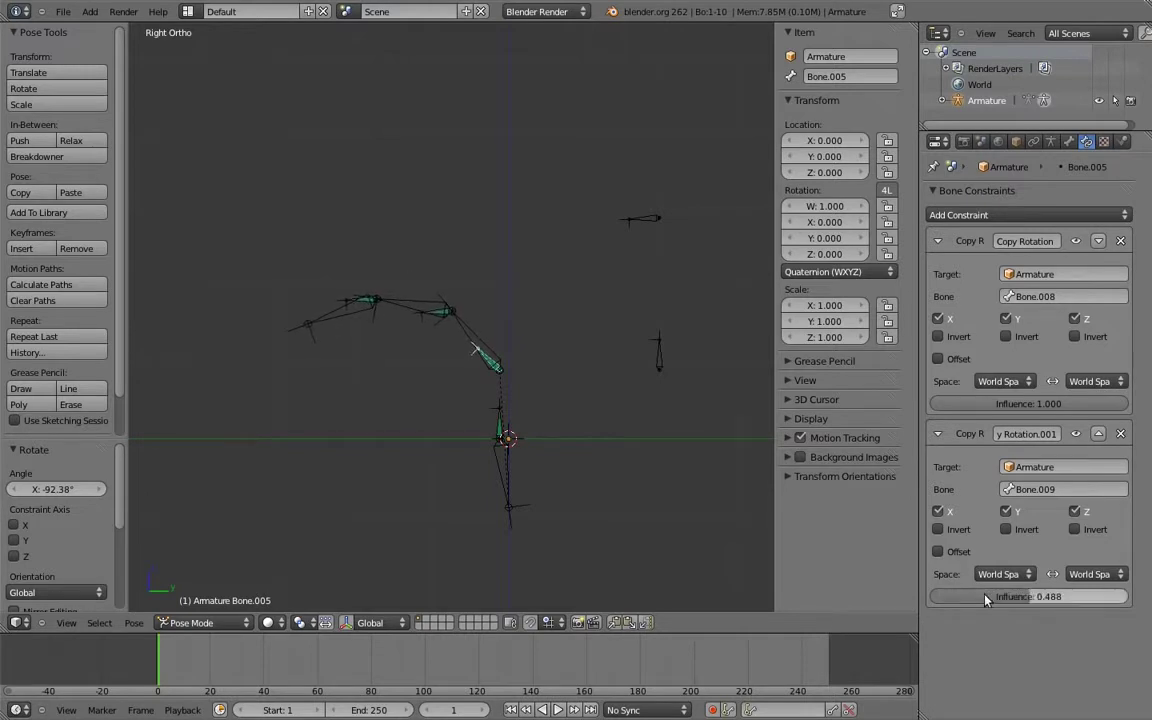
{"action": "right_click", "coordinate": [438, 311]}
{"action": "mouse_move", "coordinate": [1073, 596]}
{"action": "left_mouse_down"}
{"action": "mouse_move", "coordinate": [944, 629]}
{"action": "mouse_move", "coordinate": [848, 625]}
{"action": "mouse_move", "coordinate": [1146, 590]}
{"action": "mouse_move", "coordinate": [1056, 603]}
{"action": "left_mouse_up"}
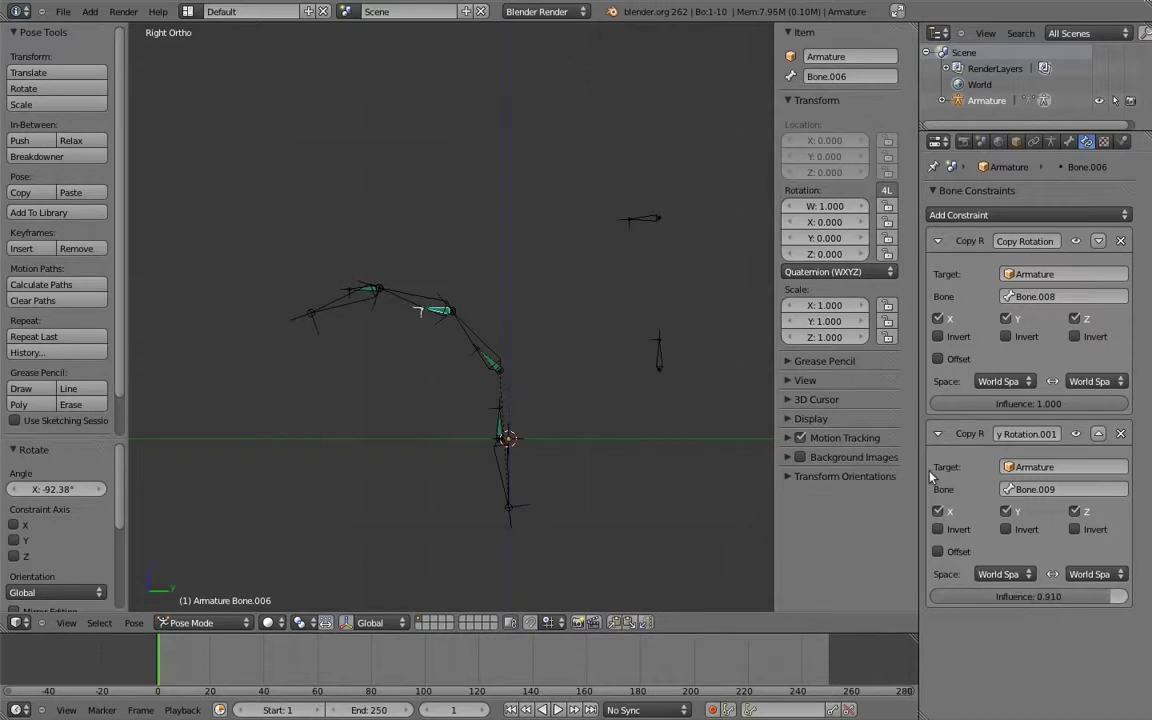
- Rotate the upper control bone by about 117.5° and try rotating the lower control bone
{"action": "right_click", "coordinate": [645, 218]}
{"action": "key", "text": "r"}
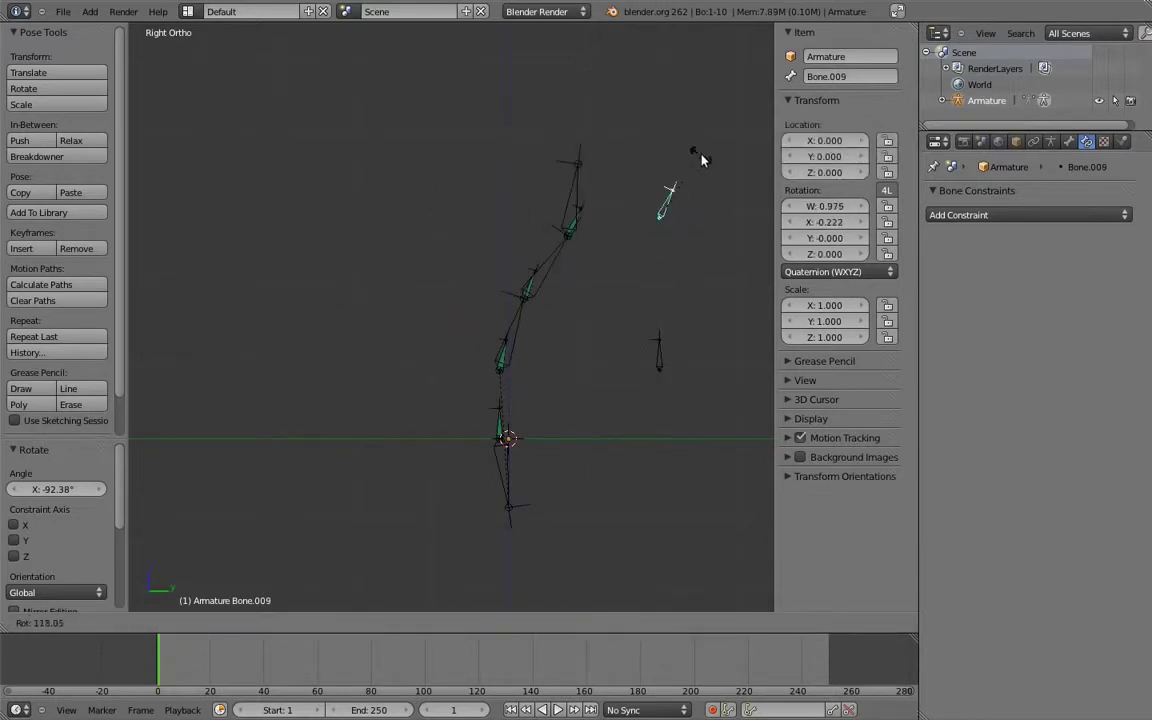
{"action": "left_click", "coordinate": [690, 170]}
{"action": "right_click", "coordinate": [662, 352]}
{"action": "key", "text": "r"}
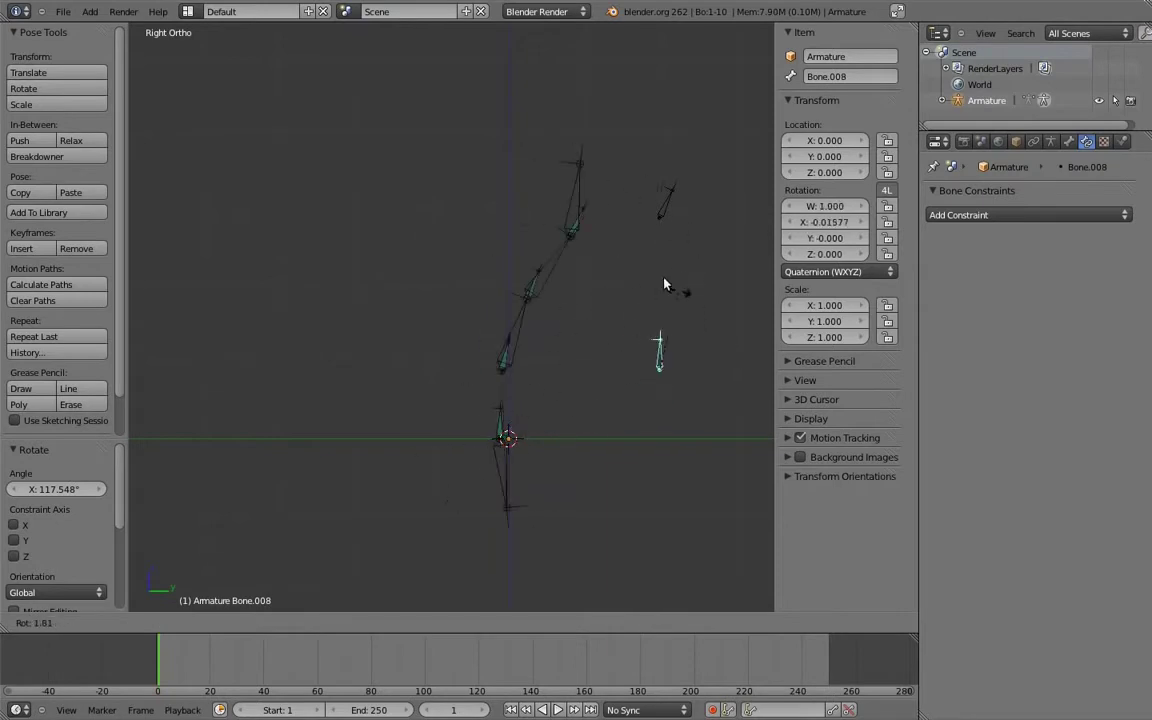
{"action": "right_click", "coordinate": [640, 260]}
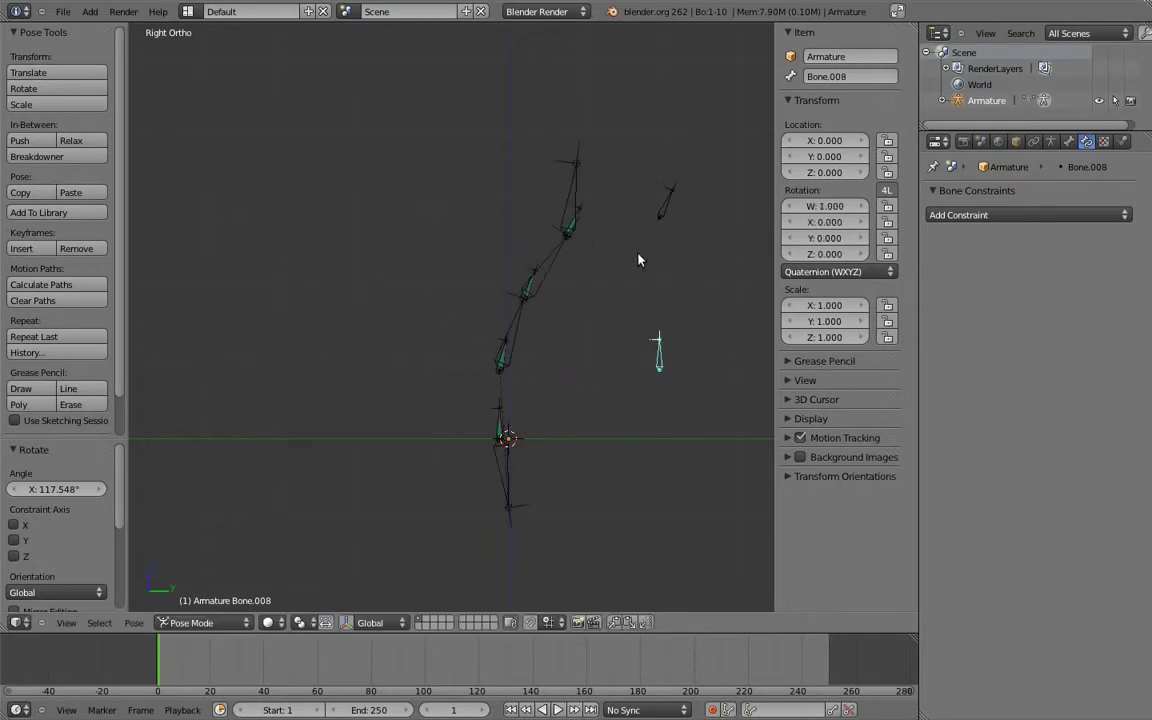
- Clear the rotation of all bones and deselect them
{"action": "key", "text": "a"}
{"action": "key", "text": "a"}
{"action": "key", "text": "alt+r"}
{"action": "key", "text": "a"}
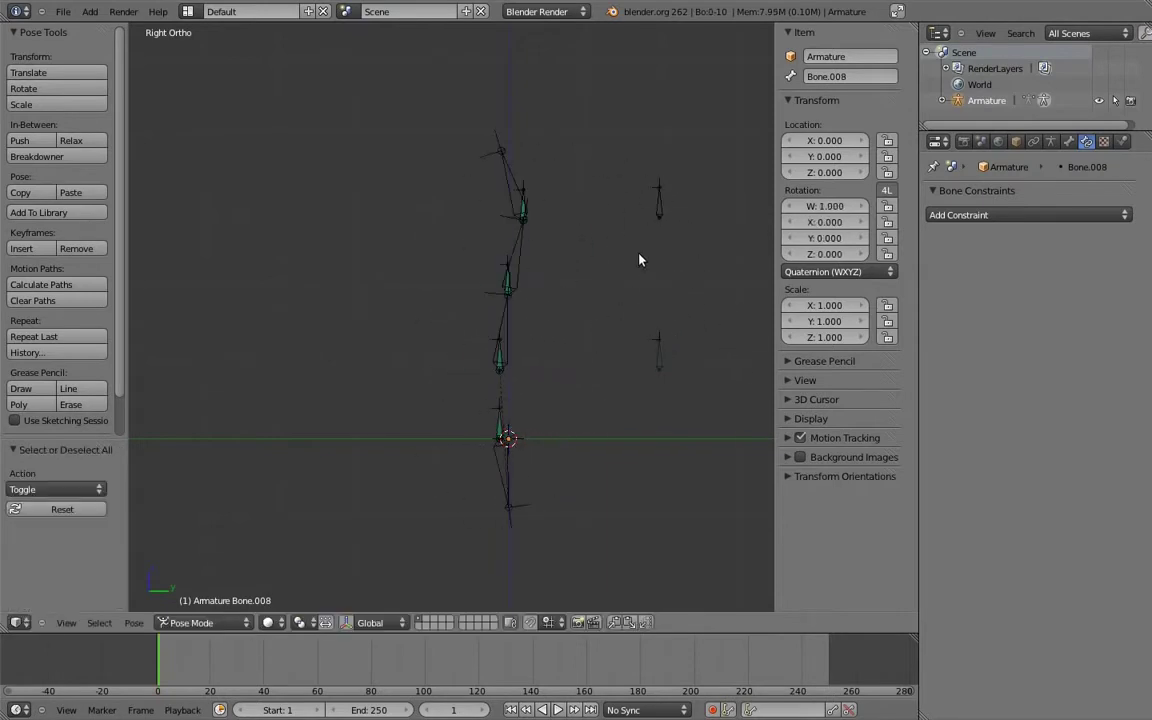
- In Edit Mode, lengthen the lowest small vertical bone by moving its tip up 0.2 units along Z
{"action": "right_click", "coordinate": [505, 458]}
{"action": "key", "text": "Tab"}
{"action": "middle_click_drag", "start_coordinate": [541, 434], "coordinate": [582, 344], "text": "shift"}
{"action": "middle_click_drag", "start_coordinate": [582, 340], "coordinate": [565, 438], "text": "ctrl"}
{"action": "middle_click_drag", "start_coordinate": [631, 316], "coordinate": [530, 386], "text": "shift"}
{"action": "right_click", "coordinate": [531, 387]}
{"action": "key", "text": "g"}
{"action": "key", "text": "z"}
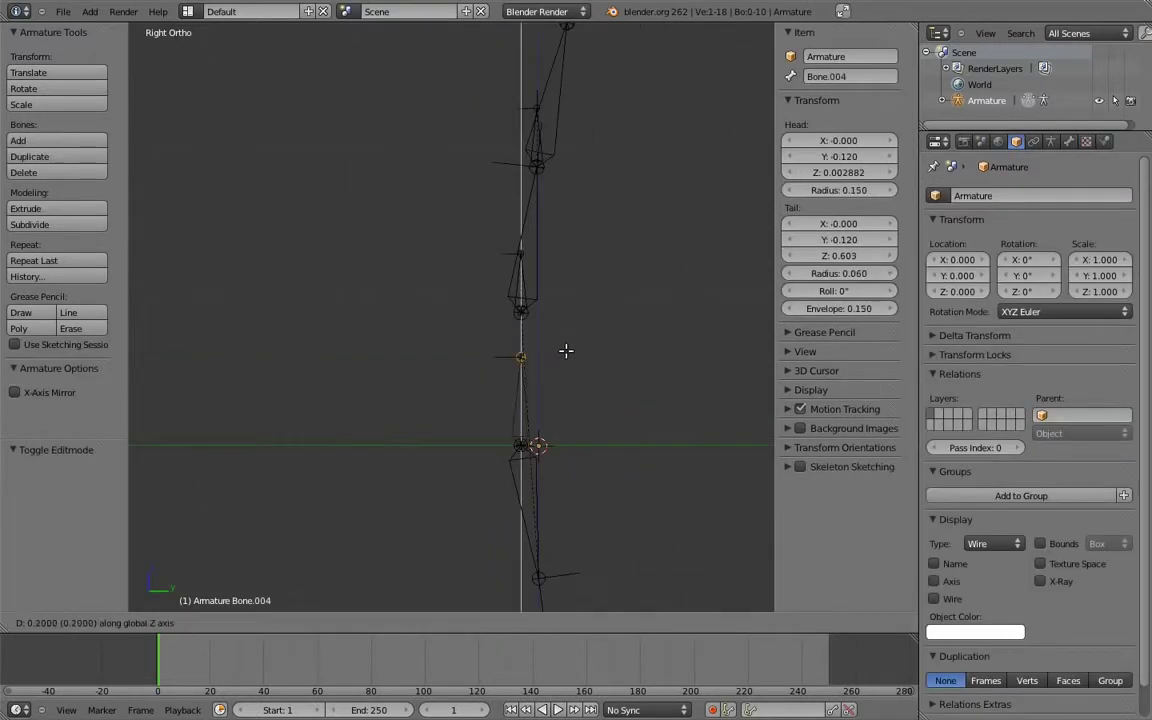
{"action": "left_click", "coordinate": [566, 351]}
- Move the lengthened vertical bone together with the flipped base bone up 0.9 units along Z
{"action": "right_click", "coordinate": [522, 400]}
{"action": "right_click", "coordinate": [536, 500], "text": "shift"}
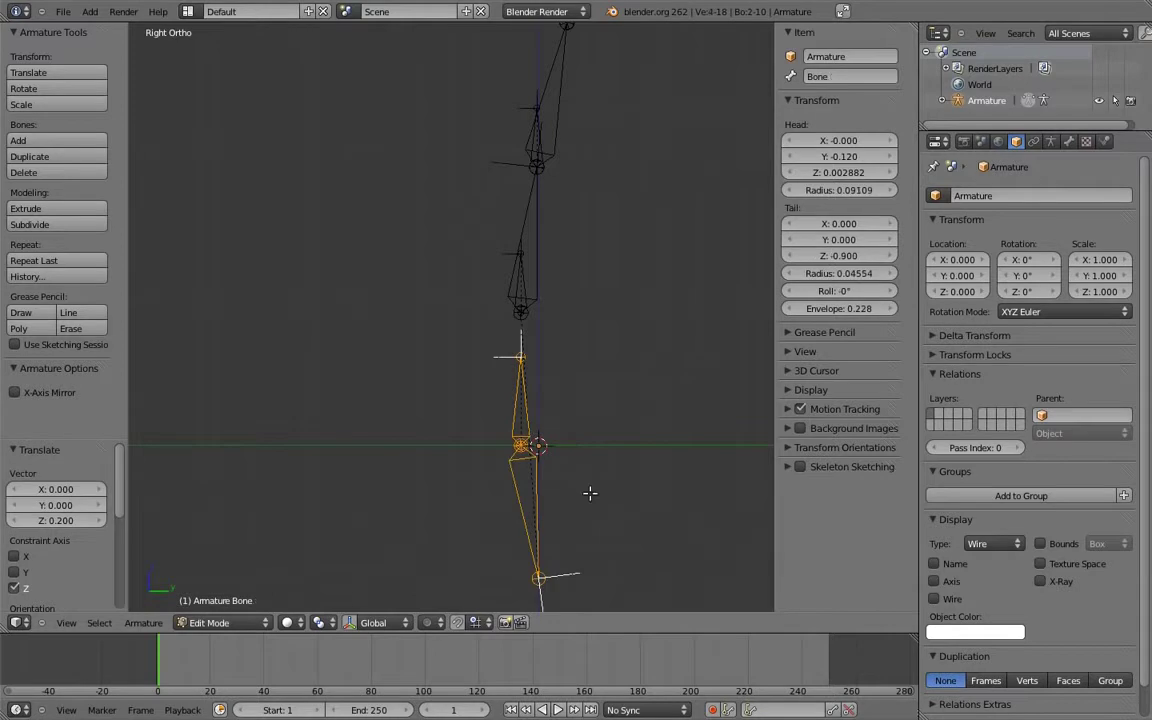
{"action": "key", "text": "g"}
{"action": "key", "text": "z"}
{"action": "left_click", "coordinate": [607, 374]}
- Switch to Pose Mode and rotate the upper control bone until it points roughly along positive Y
{"action": "middle_click_drag", "start_coordinate": [607, 374], "coordinate": [541, 480], "text": "shift"}
{"action": "middle_click_drag", "start_coordinate": [539, 415], "coordinate": [571, 368], "text": "ctrl"}
{"action": "key", "text": "ctrl+Tab"}
{"action": "middle_click_drag", "start_coordinate": [577, 383], "coordinate": [567, 359], "text": "ctrl"}
{"action": "right_click", "coordinate": [625, 244]}
{"action": "key", "text": "r"}
{"action": "left_click", "coordinate": [522, 281]}
- Rotate the lower control bone several times to swing the base bone, turning it by about -75.8° last
{"action": "right_click", "coordinate": [630, 415]}
{"action": "key", "text": "r"}
{"action": "left_click", "coordinate": [690, 418]}
{"action": "key", "text": "r"}
{"action": "left_click", "coordinate": [707, 398]}
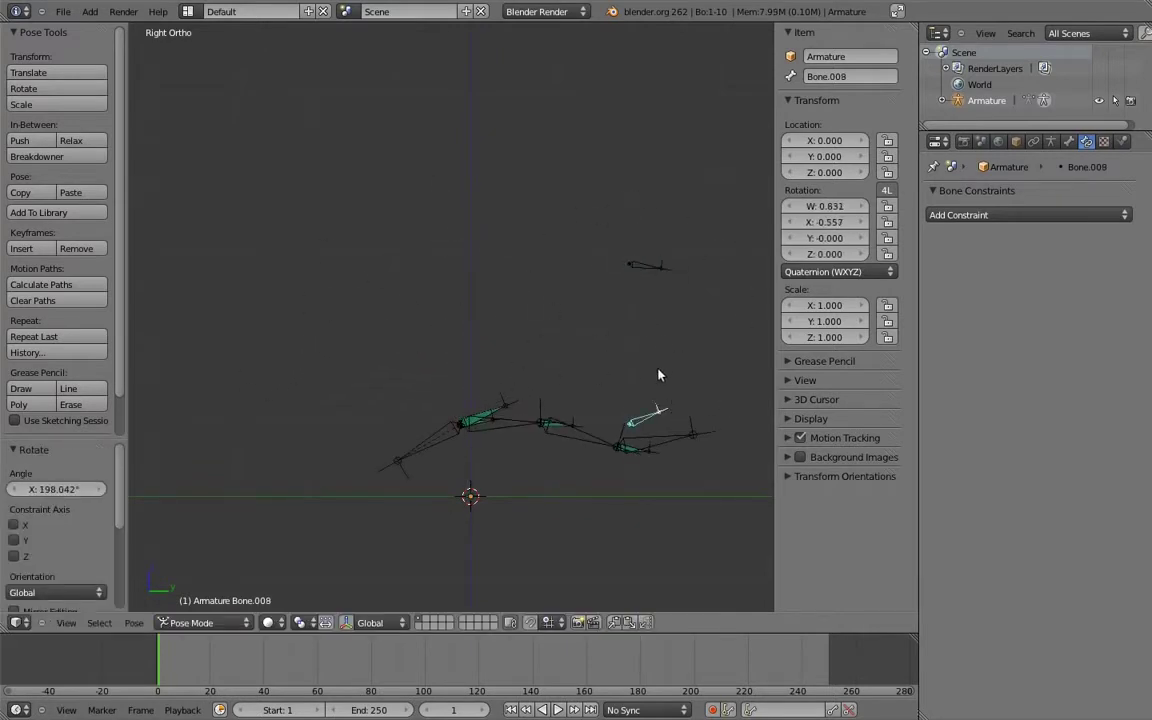
{"action": "key", "text": "r"}
{"action": "left_click", "coordinate": [504, 281]}
- Rotate the upper control bone again to swing the upper chain over toward negative Y
{"action": "right_click", "coordinate": [640, 266]}
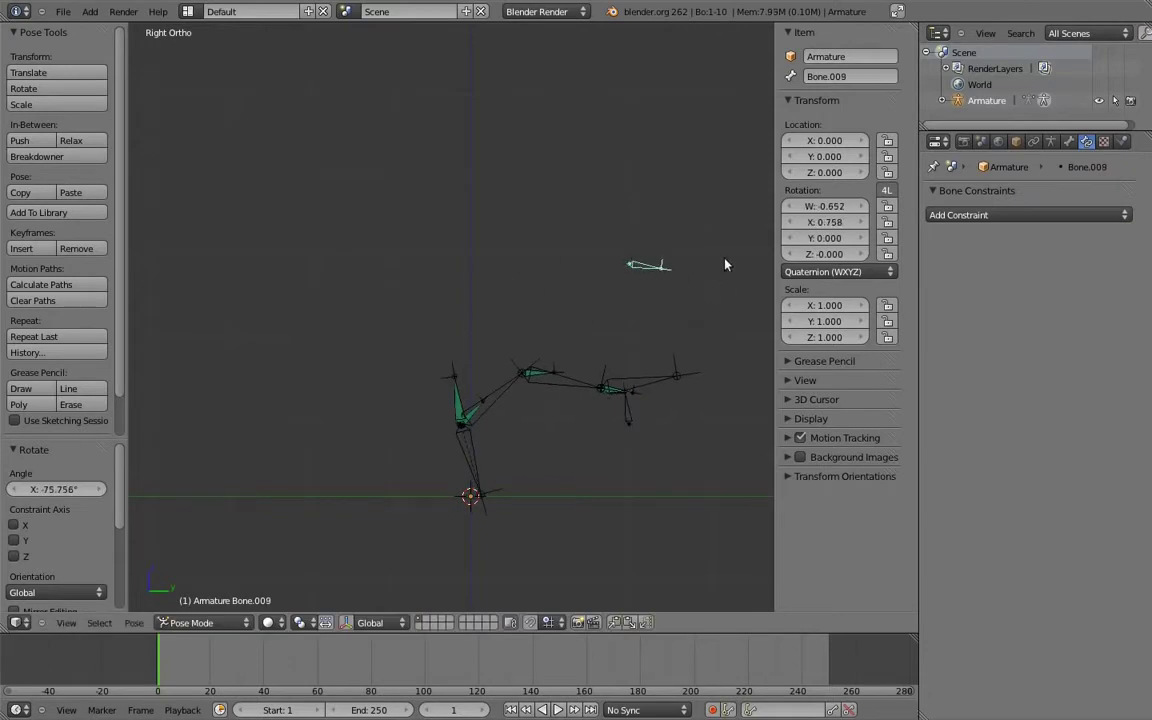
{"action": "key", "text": "r"}
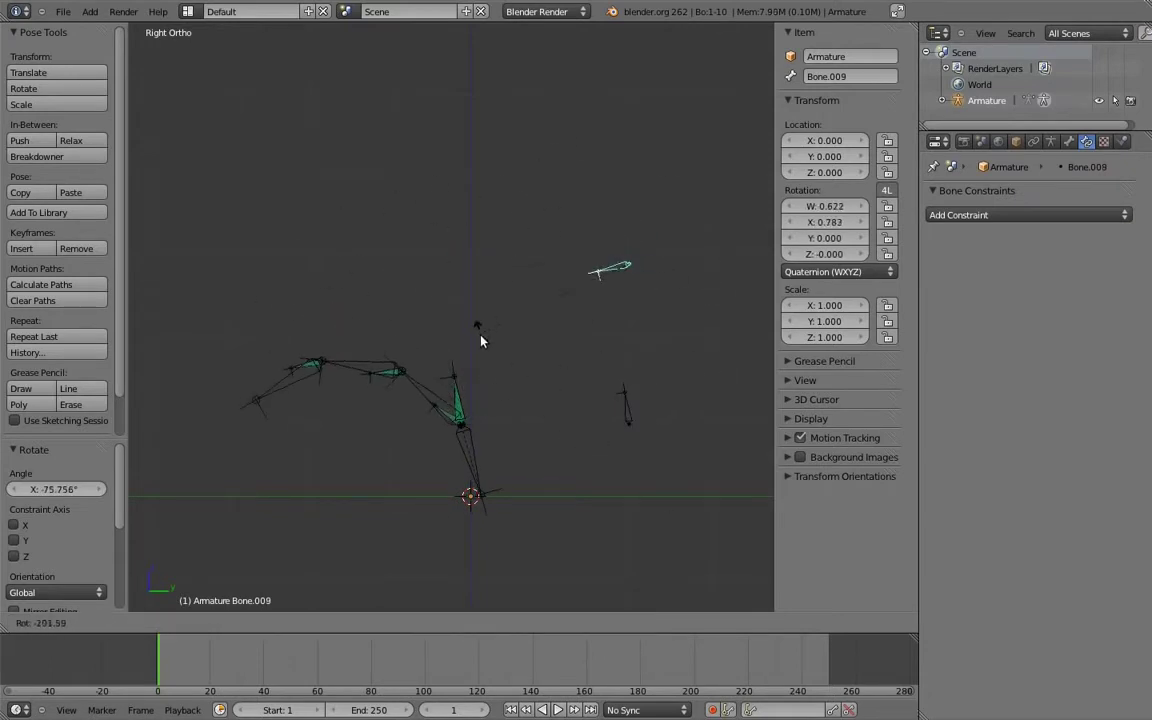
{"action": "left_click", "coordinate": [482, 329]}
- Reset the pose by clearing the rotation of every bone, leaving nothing selected
{"action": "key", "text": "a"}
{"action": "key", "text": "a"}
{"action": "key", "text": "alt+r"}
{"action": "key", "text": "a"}
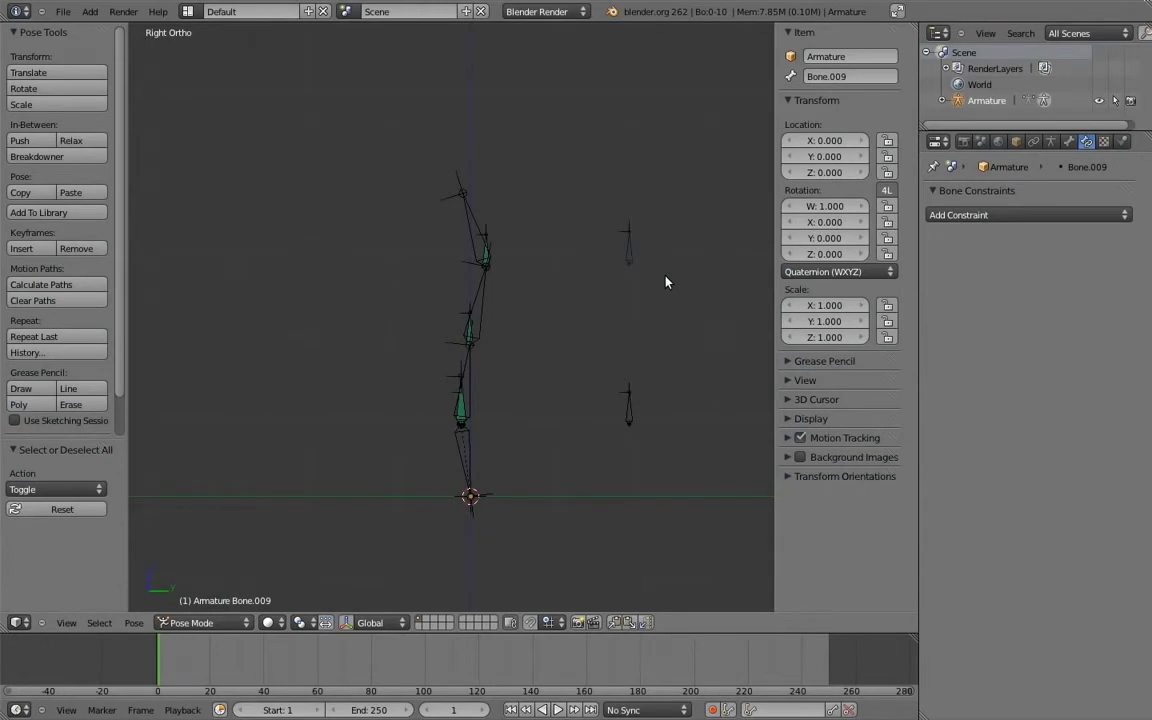
- Try rotating the first upright chain bone directly
{"action": "scroll", "coordinate": [630, 339], "scroll_direction": "up", "scroll_amount": 1}
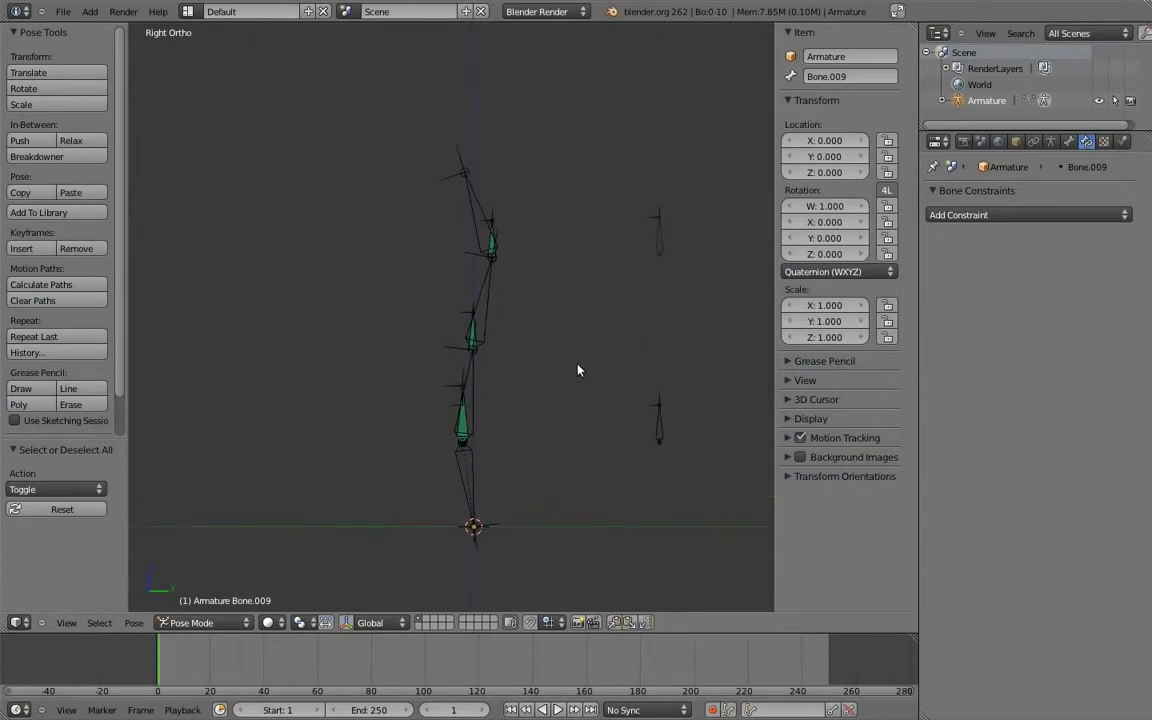
{"action": "right_click", "coordinate": [470, 388]}
{"action": "key", "text": "r"}
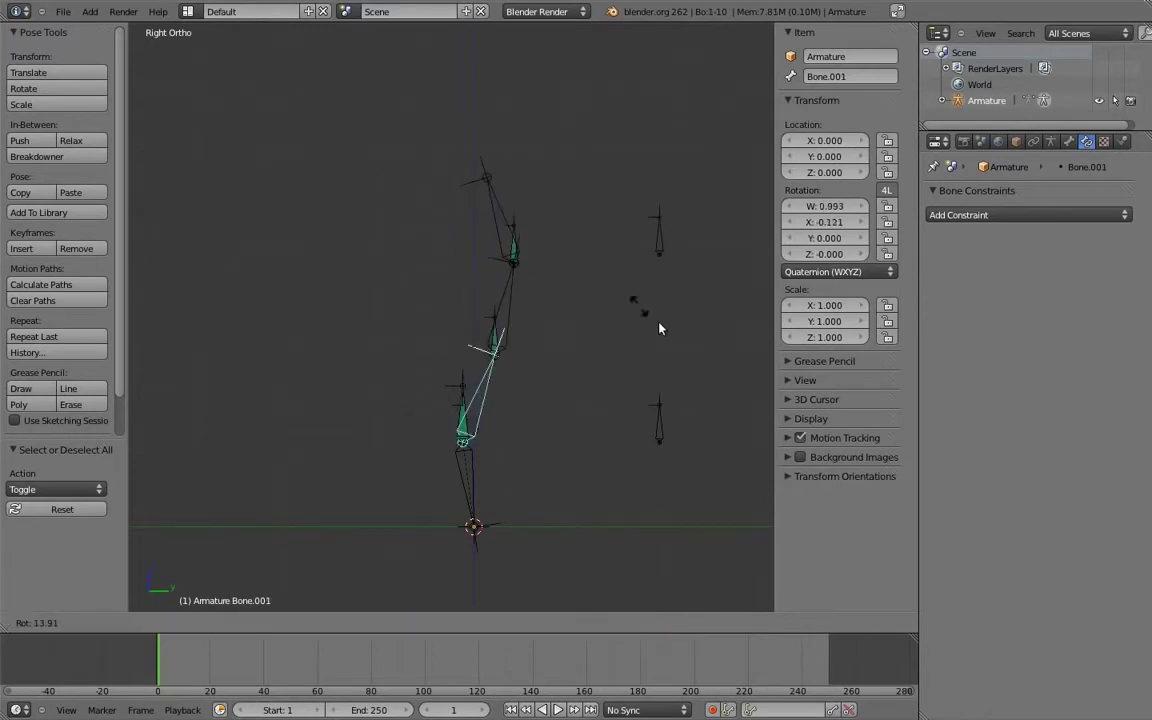
{"action": "right_click", "coordinate": [616, 324]}
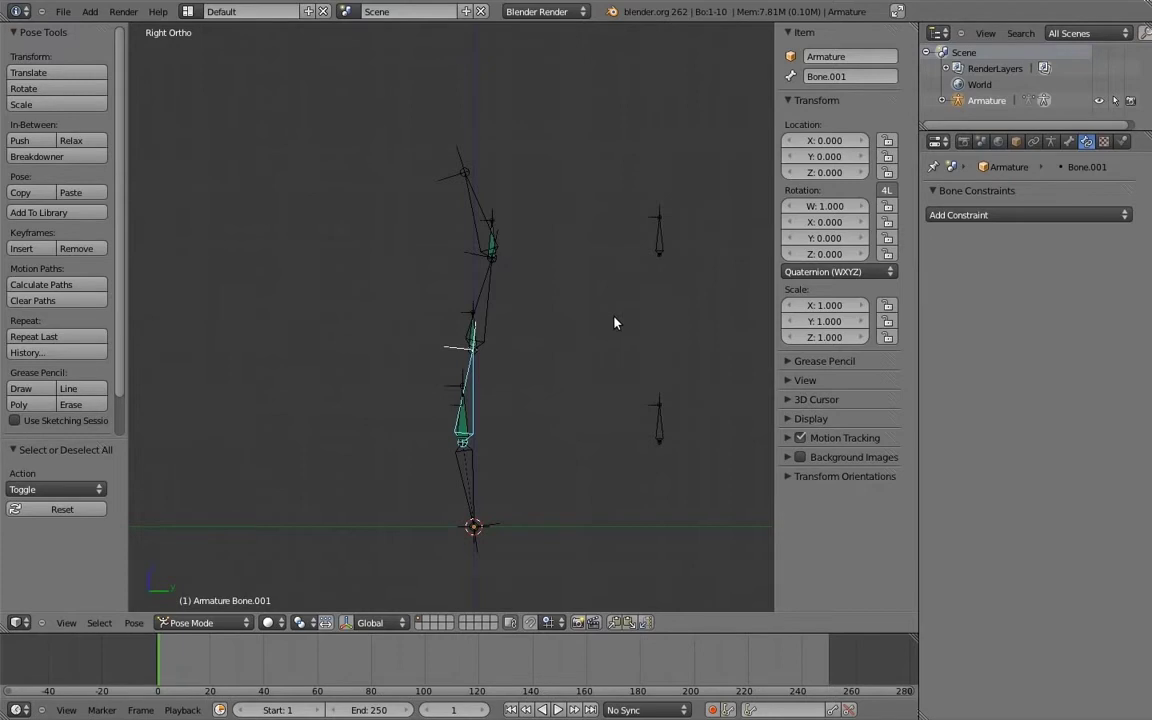
- In Edit Mode, duplicate the lower control bone 1.1 units up along Z to add a middle control bone
{"action": "key", "text": "Tab"}
{"action": "right_click", "coordinate": [657, 412]}
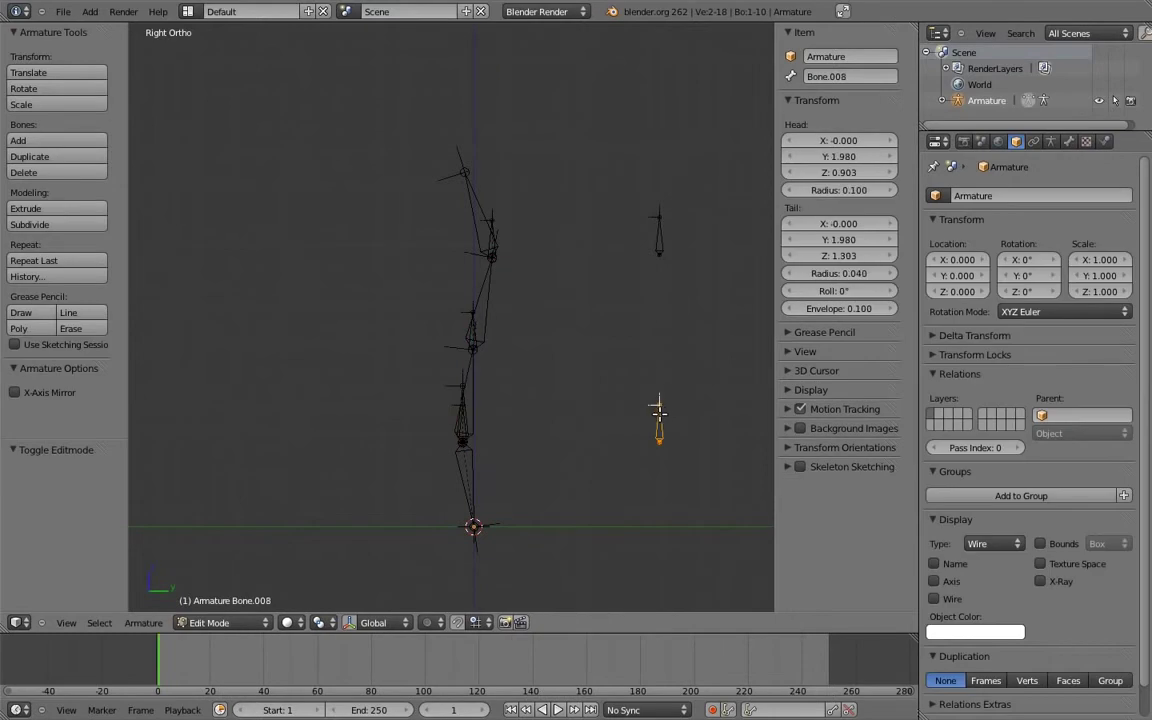
{"action": "key", "text": "shift+d"}
{"action": "key", "text": "z"}
{"action": "left_click", "coordinate": [699, 337]}
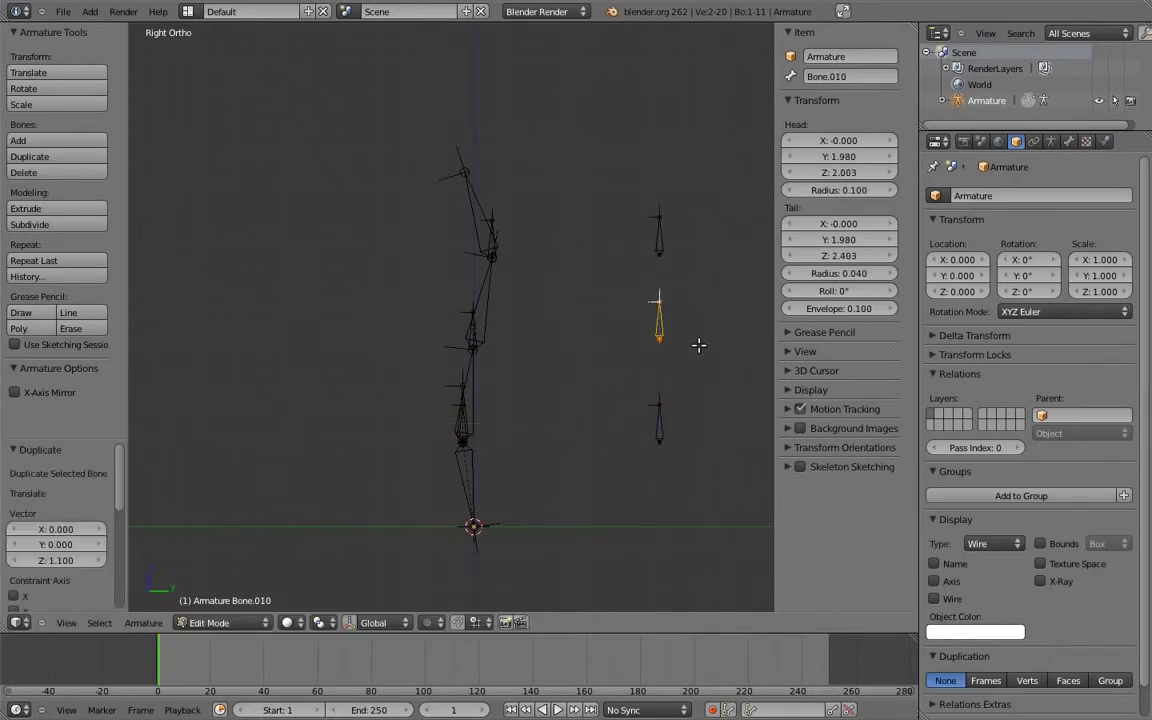
- Move the flipped base bone and the upright bone above it 0.9 units down along Z, then return to Pose Mode
{"action": "right_click", "coordinate": [470, 413]}
{"action": "right_click", "coordinate": [470, 413]}
{"action": "right_click", "coordinate": [477, 463]}
{"action": "key", "text": "g"}
{"action": "key", "text": "z"}
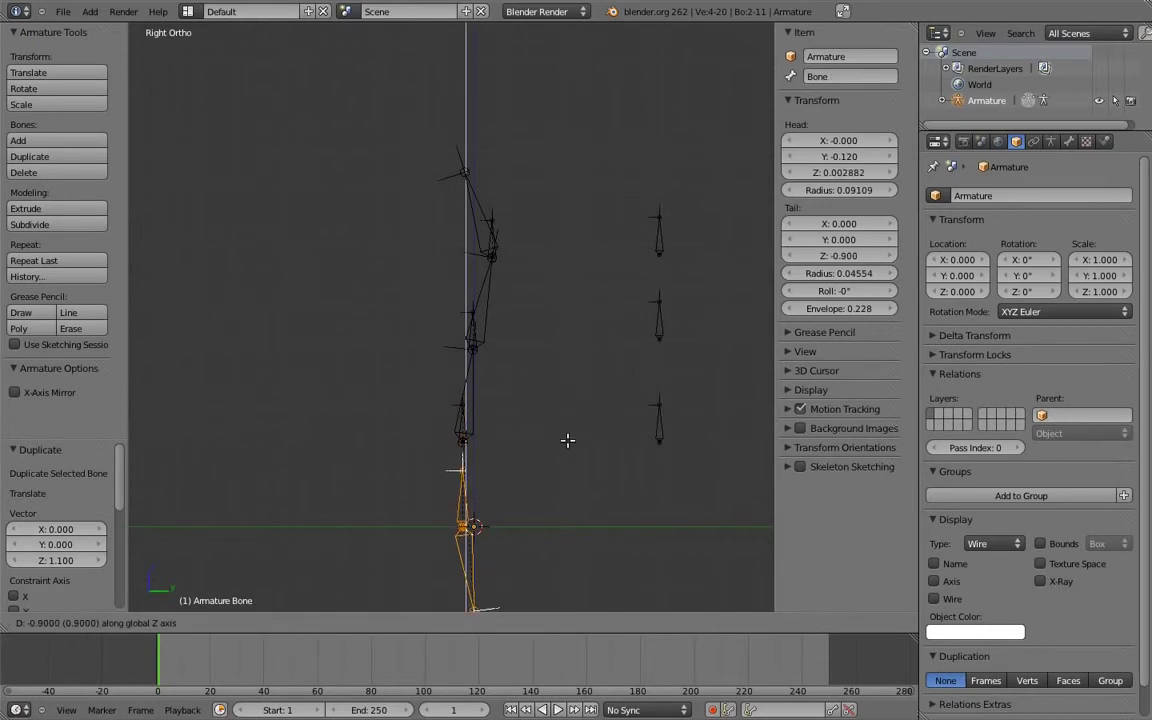
{"action": "left_click", "coordinate": [570, 445]}
{"action": "key", "text": "ctrl+Tab"}
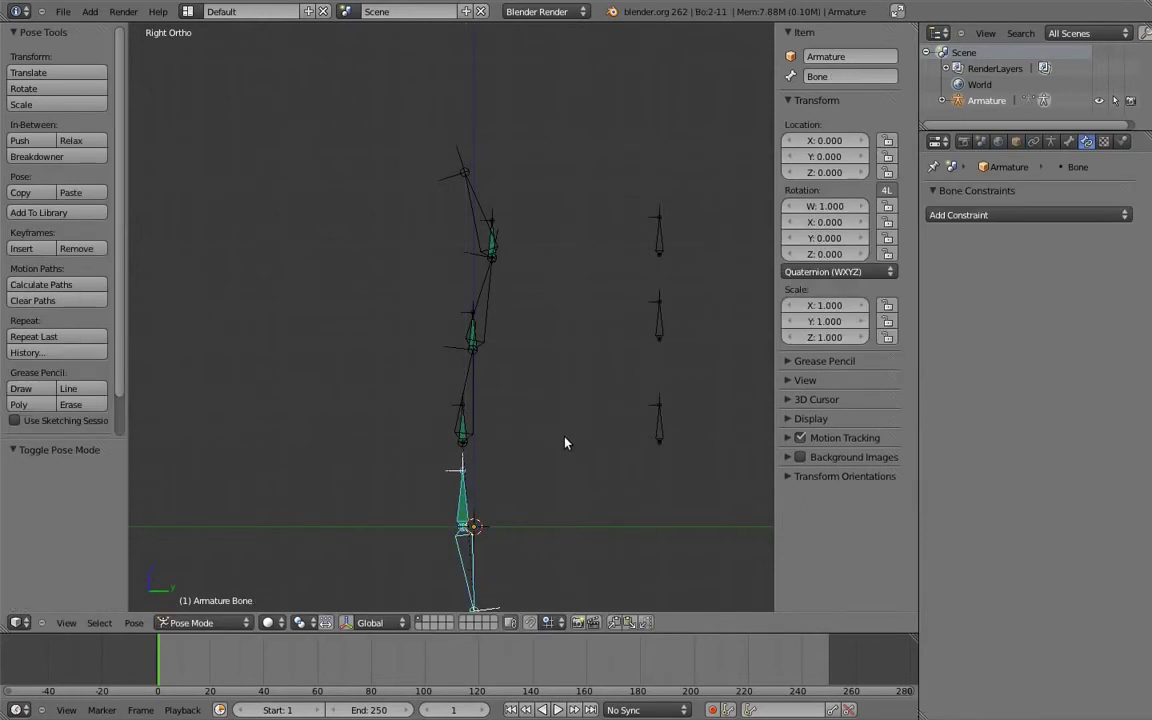
- Remove both Copy Rotation constraints from chain bones Bone.006 and Bone.005
{"action": "right_click", "coordinate": [478, 329]}
{"action": "left_click", "coordinate": [1120, 241]}
{"action": "left_click", "coordinate": [1120, 241]}
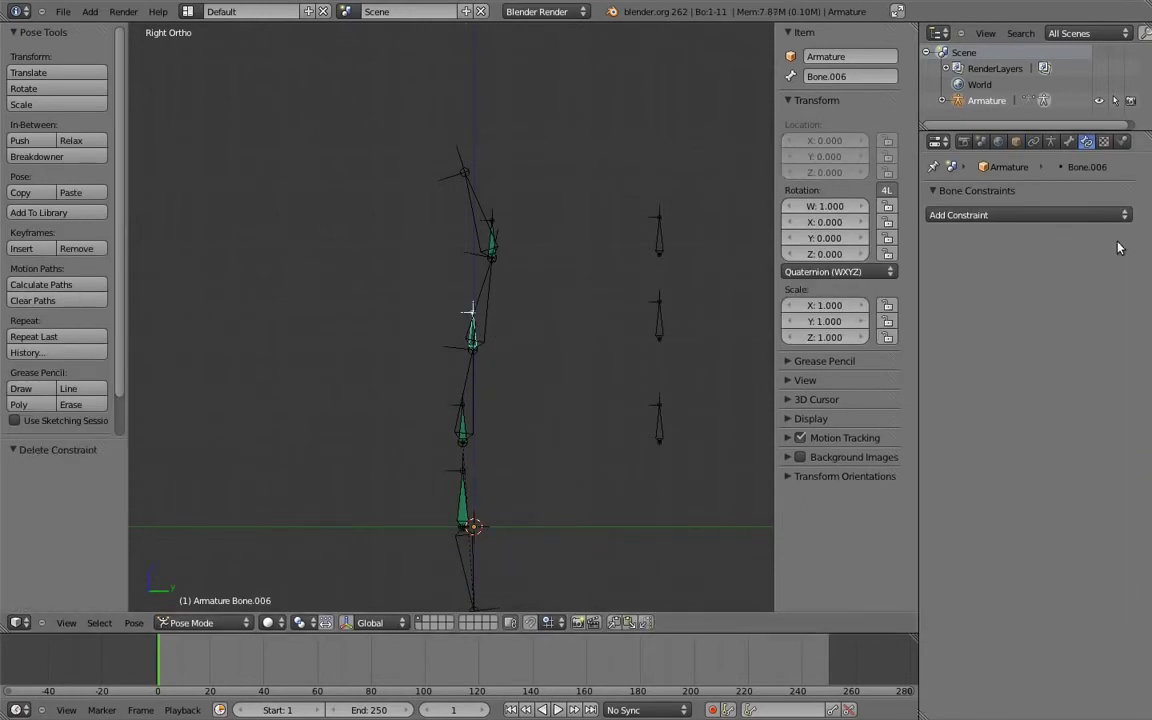
{"action": "right_click", "coordinate": [463, 425]}
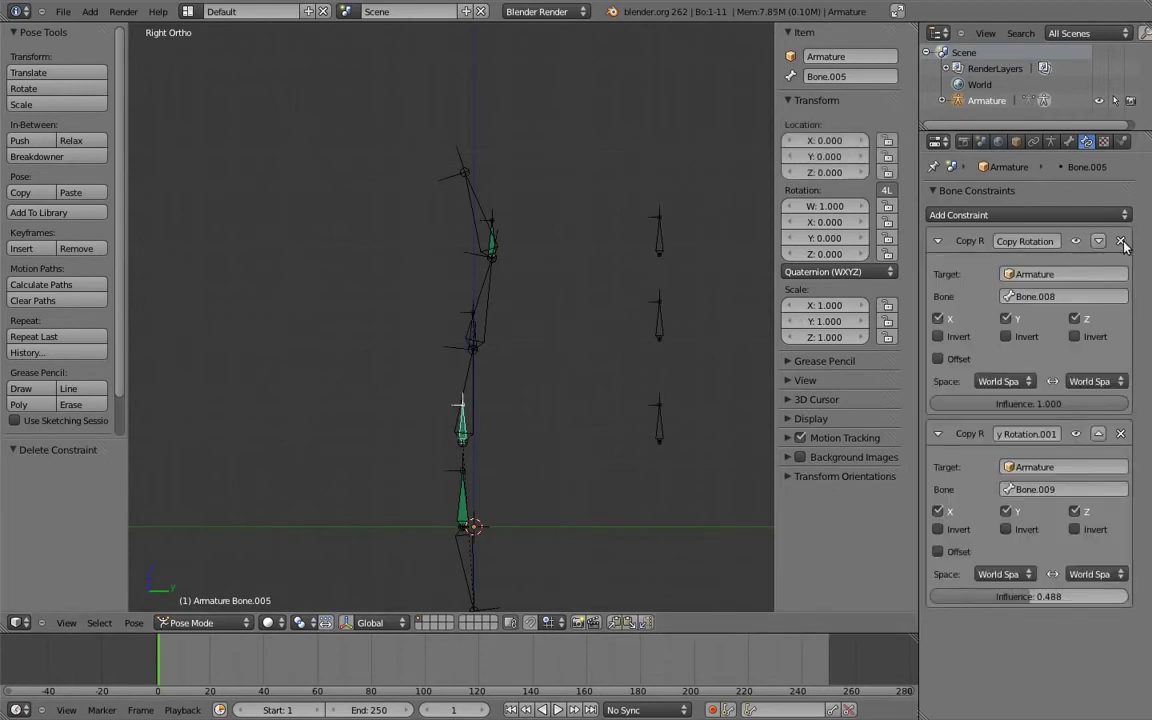
{"action": "left_click", "coordinate": [1120, 241]}
{"action": "left_click", "coordinate": [1120, 241]}
- Add two Copy Rotation constraints to Bone.005, one targeting the lower control bone and one targeting the middle control bone
{"action": "right_click", "coordinate": [660, 422], "text": "shift"}
{"action": "right_click", "coordinate": [464, 425], "text": "shift"}
{"action": "key", "text": "ctrl+shift+c"}
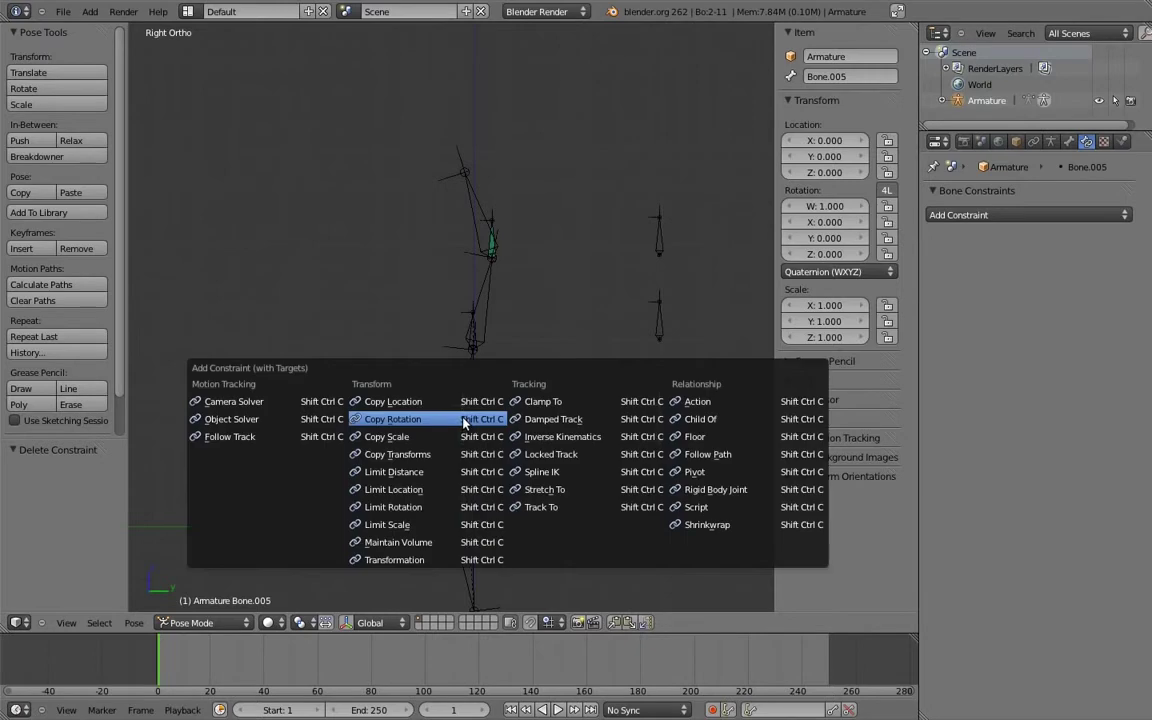
{"action": "left_click", "coordinate": [463, 420]}
{"action": "right_click", "coordinate": [658, 318]}
{"action": "right_click", "coordinate": [463, 420], "text": "shift"}
{"action": "key", "text": "ctrl+shift+c"}
{"action": "left_click", "coordinate": [464, 424]}
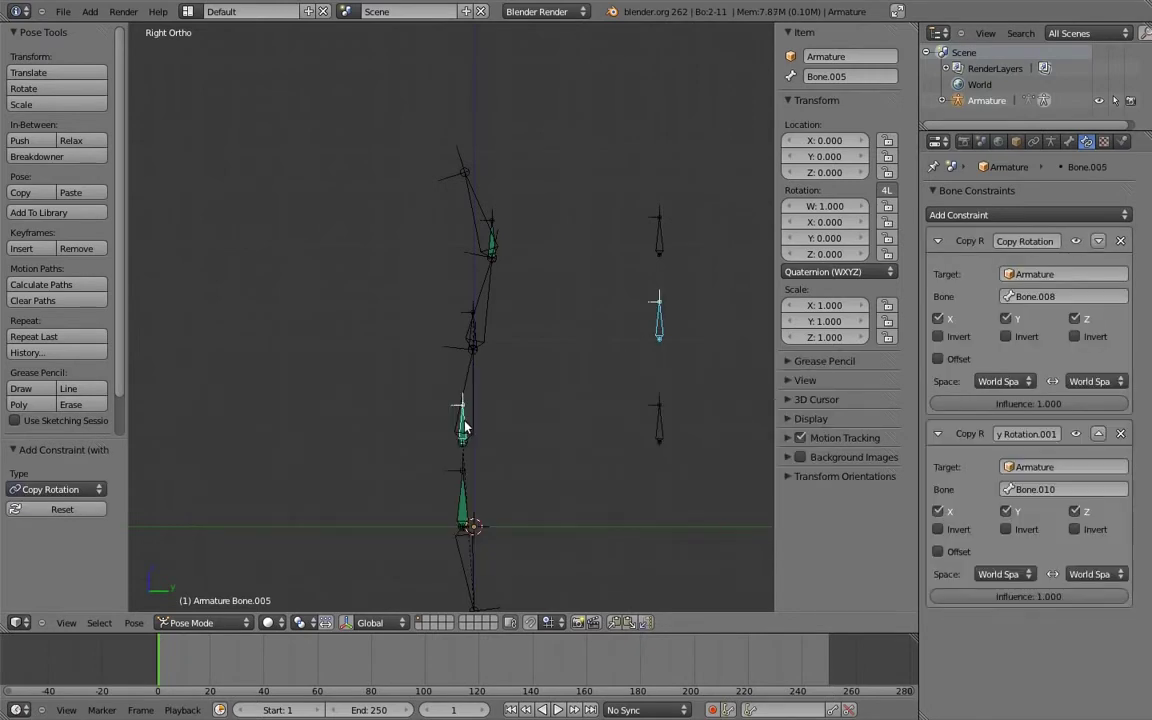
- Add Copy Rotation constraints to Bone.006 targeting the upper control bone and the middle control bone
{"action": "right_click", "coordinate": [660, 236]}
{"action": "right_click", "coordinate": [470, 330], "text": "shift"}
{"action": "key", "text": "ctrl+shift+c"}
{"action": "left_click", "coordinate": [470, 329]}
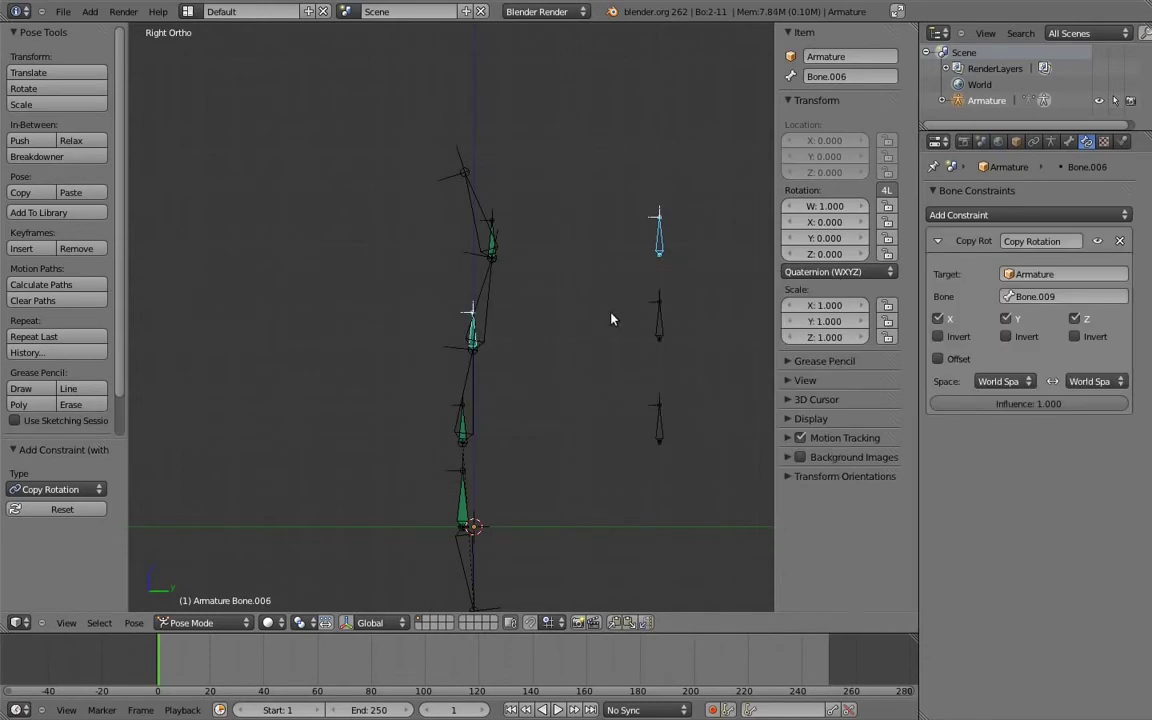
{"action": "right_click", "coordinate": [659, 318]}
{"action": "right_click", "coordinate": [476, 331], "text": "shift"}
{"action": "key", "text": "ctrl+shift+c"}
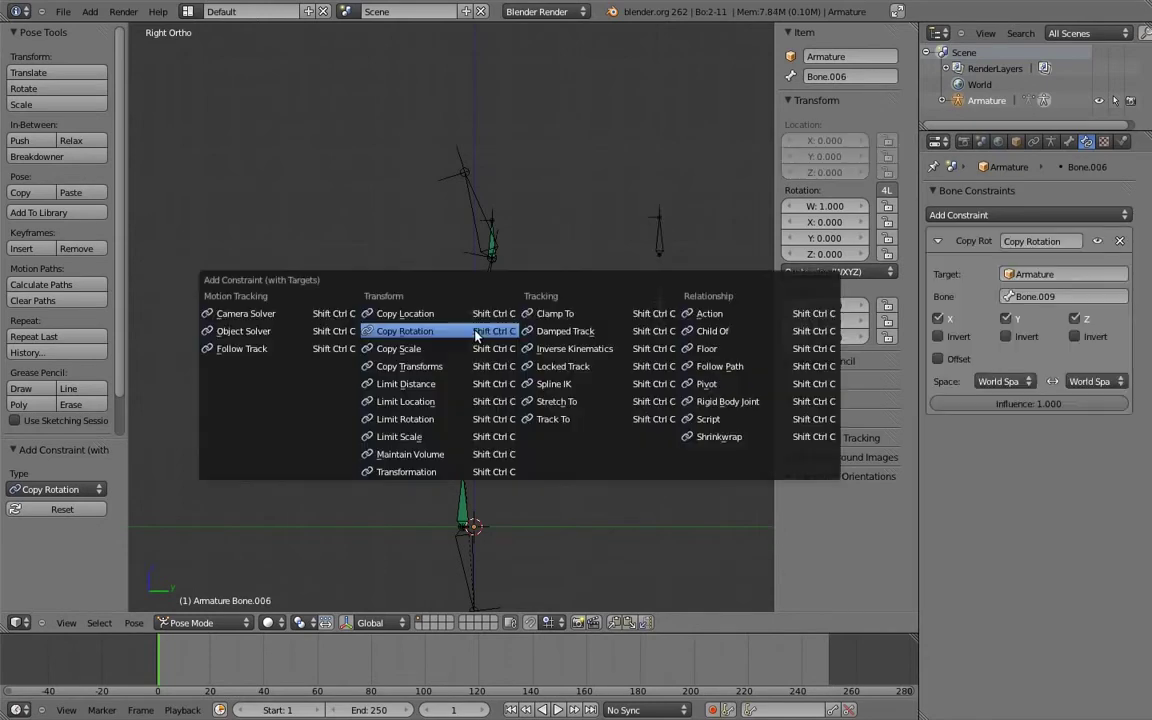
{"action": "left_click", "coordinate": [476, 333]}
- Test the chain by rotating the upper and middle control bones toward negative Y, then turn the upper one back about 12°
{"action": "right_click", "coordinate": [661, 237]}
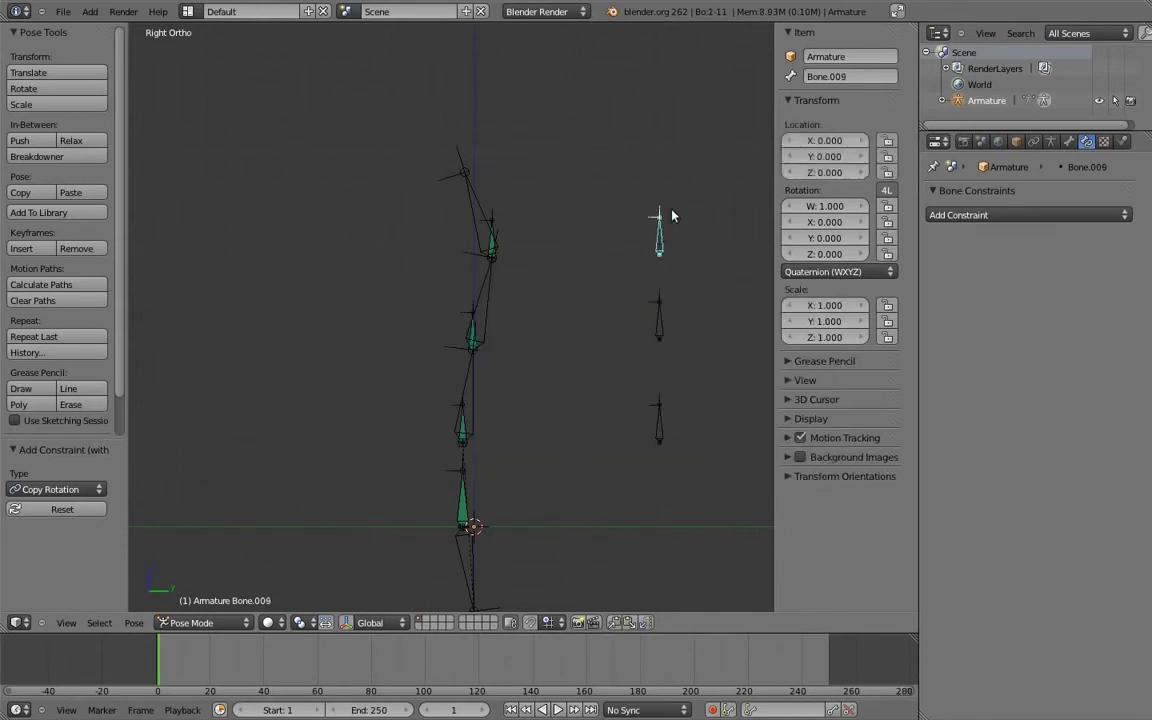
{"action": "key", "text": "r"}
{"action": "left_click", "coordinate": [560, 236]}
{"action": "right_click", "coordinate": [658, 318]}
{"action": "key", "text": "r"}
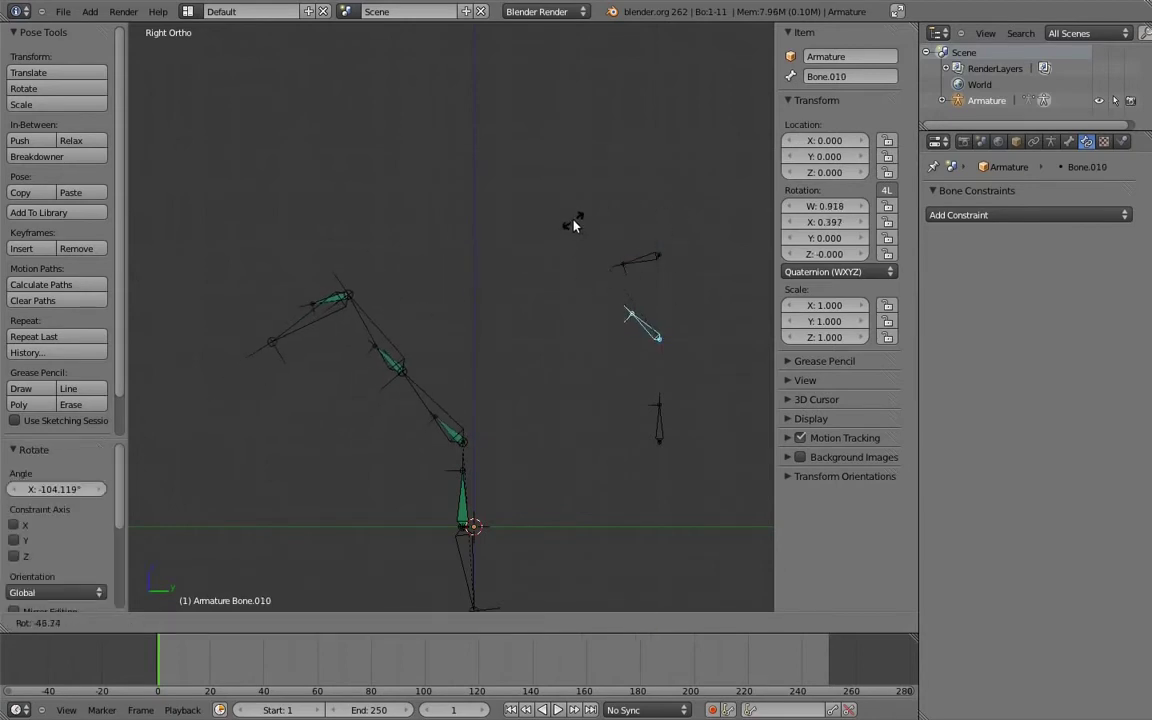
{"action": "left_click", "coordinate": [573, 225]}
{"action": "right_click", "coordinate": [640, 257]}
{"action": "key", "text": "r"}
{"action": "left_click", "coordinate": [593, 263]}
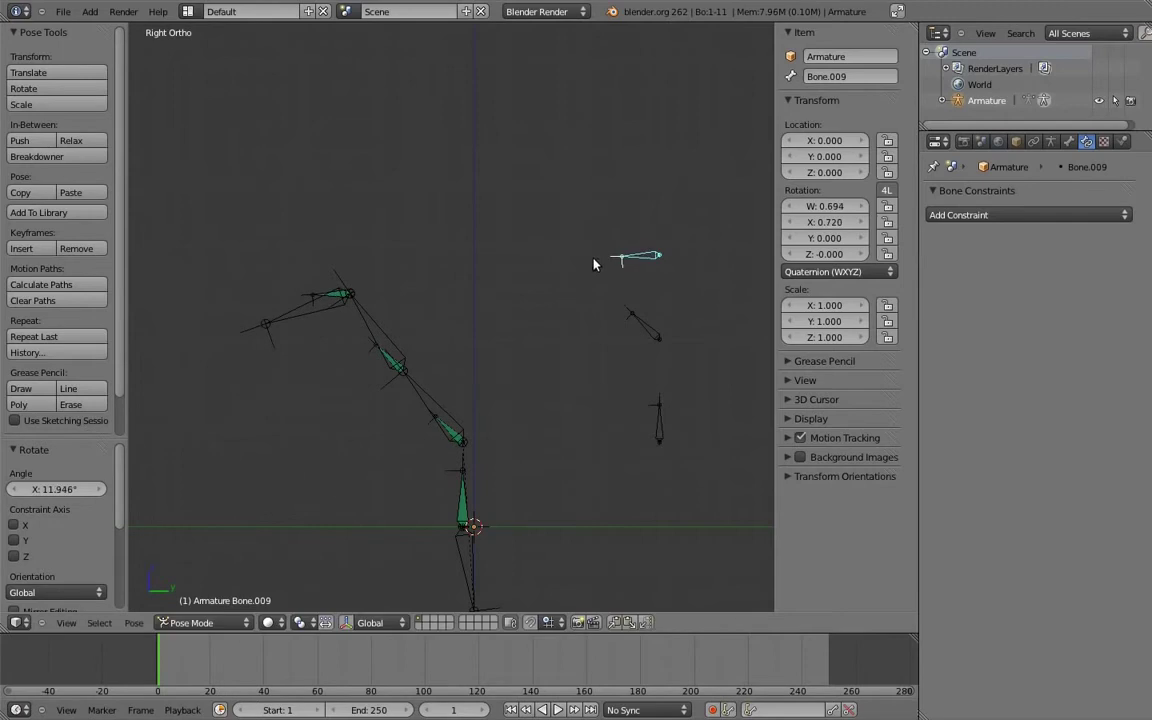
- Remove the Bone.008 Copy Rotation from Bone.005 and lower the influence of Bone.006's second Copy Rotation constraint
{"action": "right_click", "coordinate": [448, 432]}
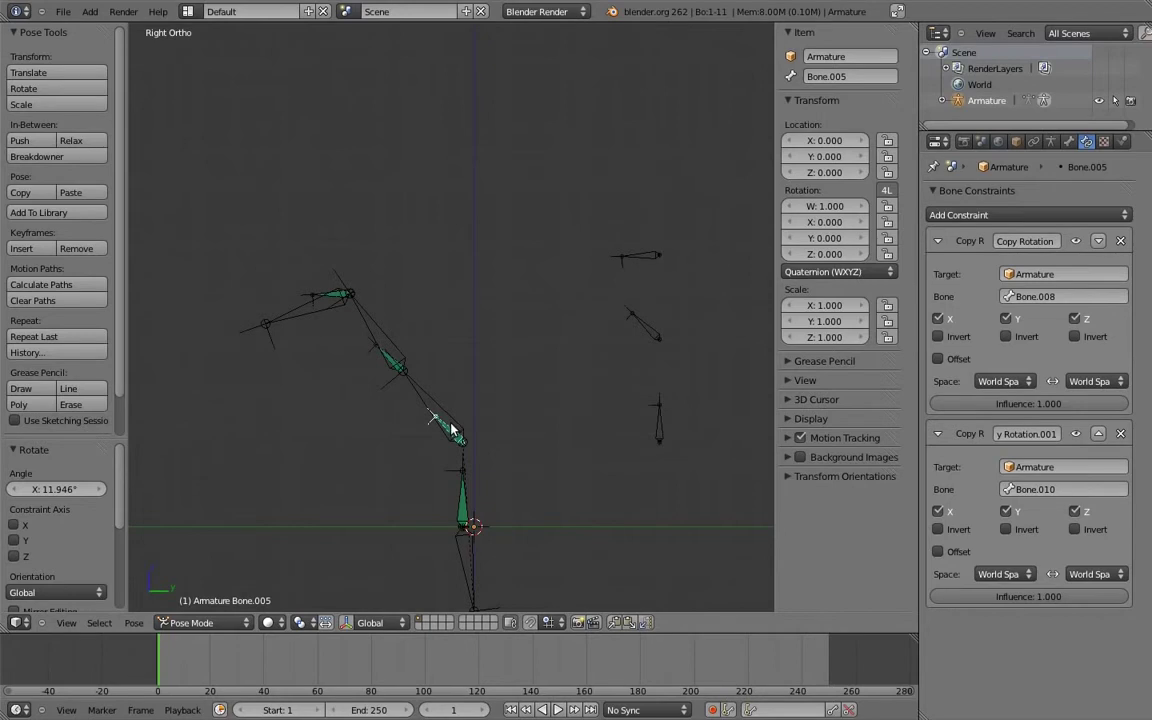
{"action": "left_click", "coordinate": [1119, 241]}
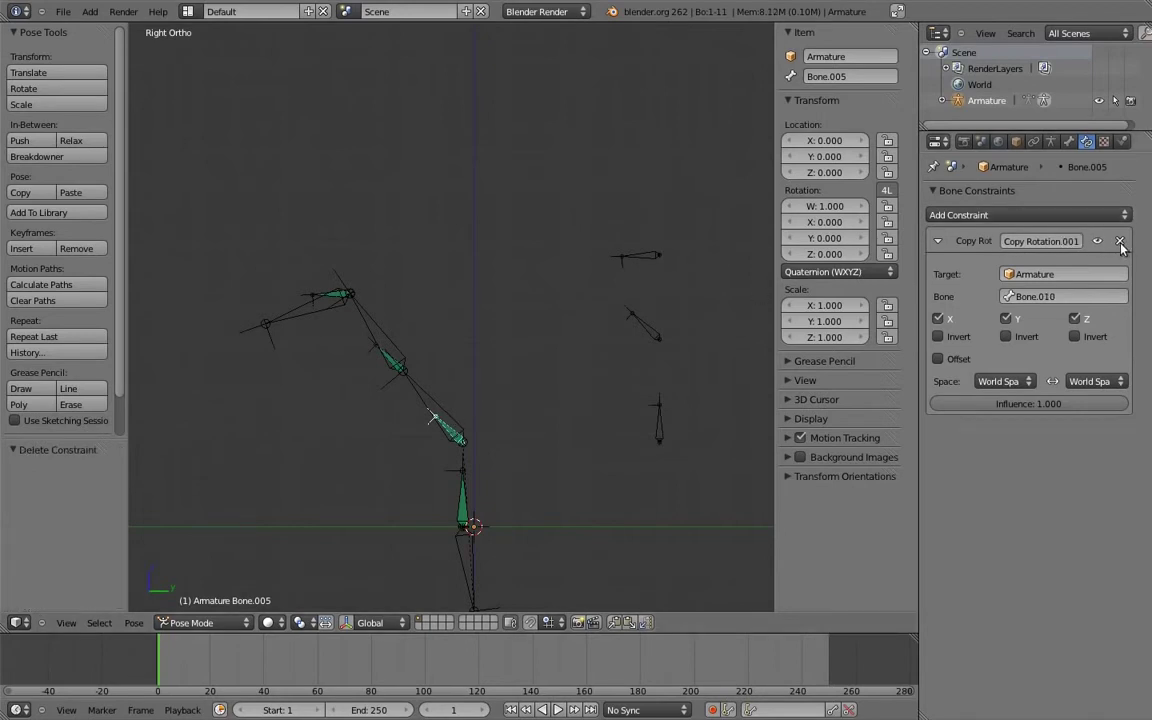
{"action": "right_click", "coordinate": [393, 363]}
{"action": "left_click_drag", "start_coordinate": [1099, 596], "coordinate": [931, 613]}
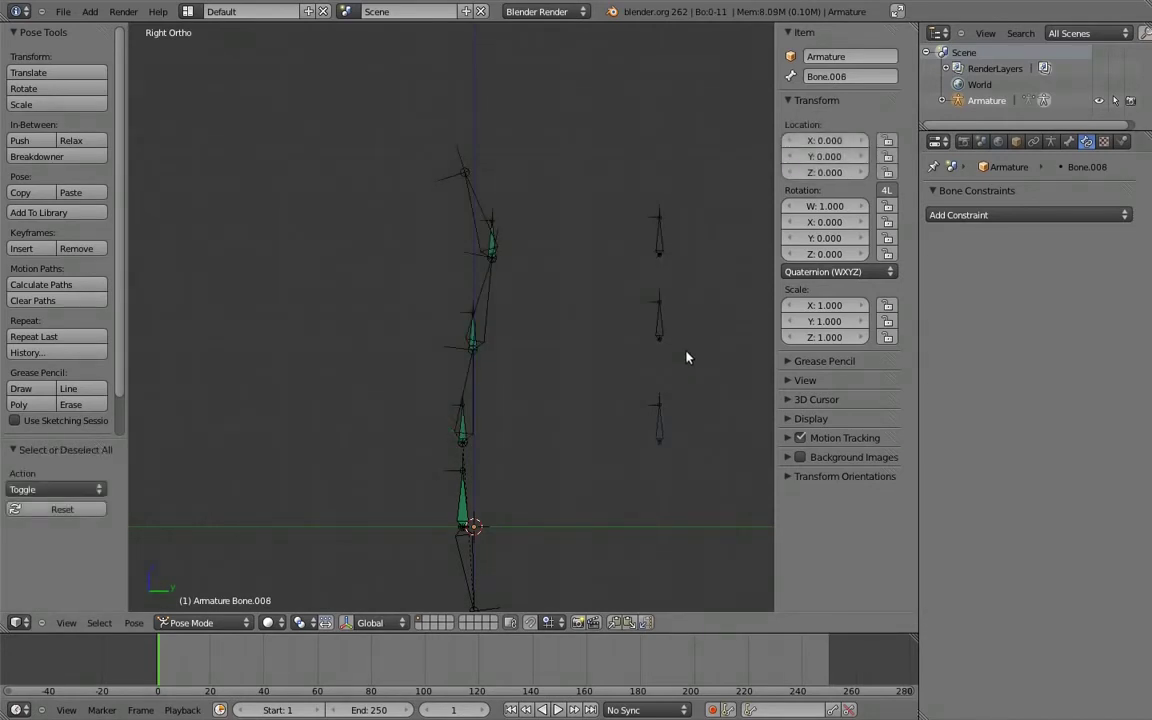
- Try rotating the middle control bone toward negative Y
{"action": "right_click", "coordinate": [659, 314]}
{"action": "key", "text": "r"}
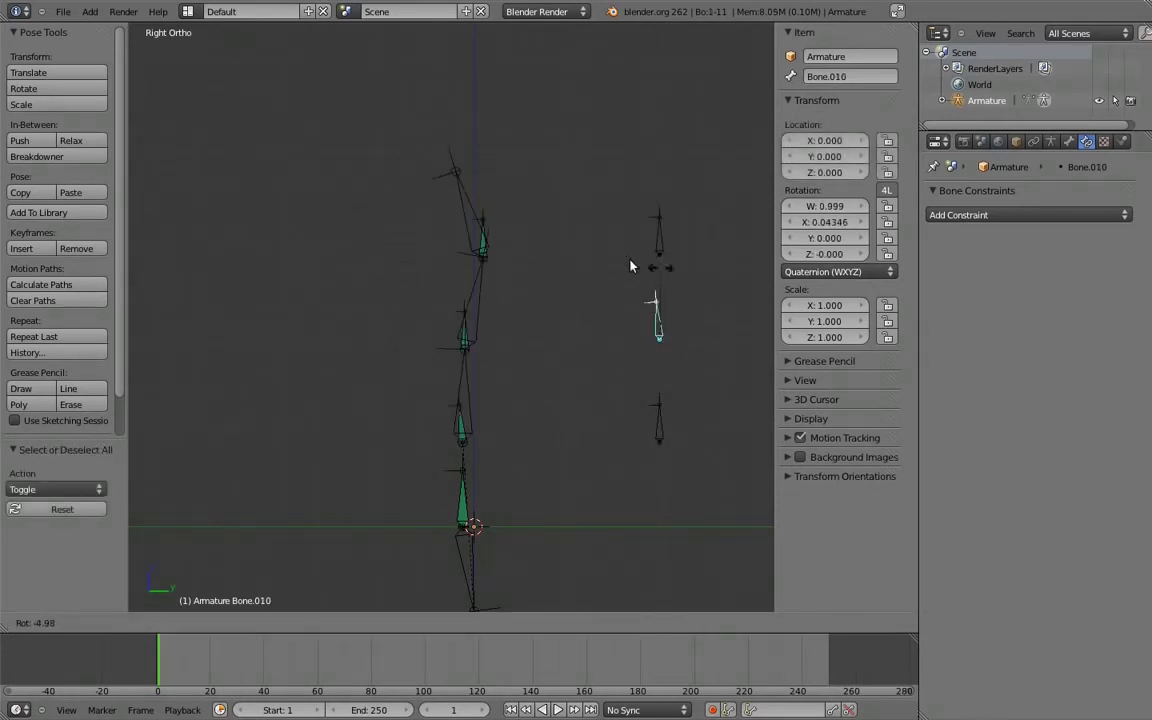
{"action": "right_click", "coordinate": [656, 267]}
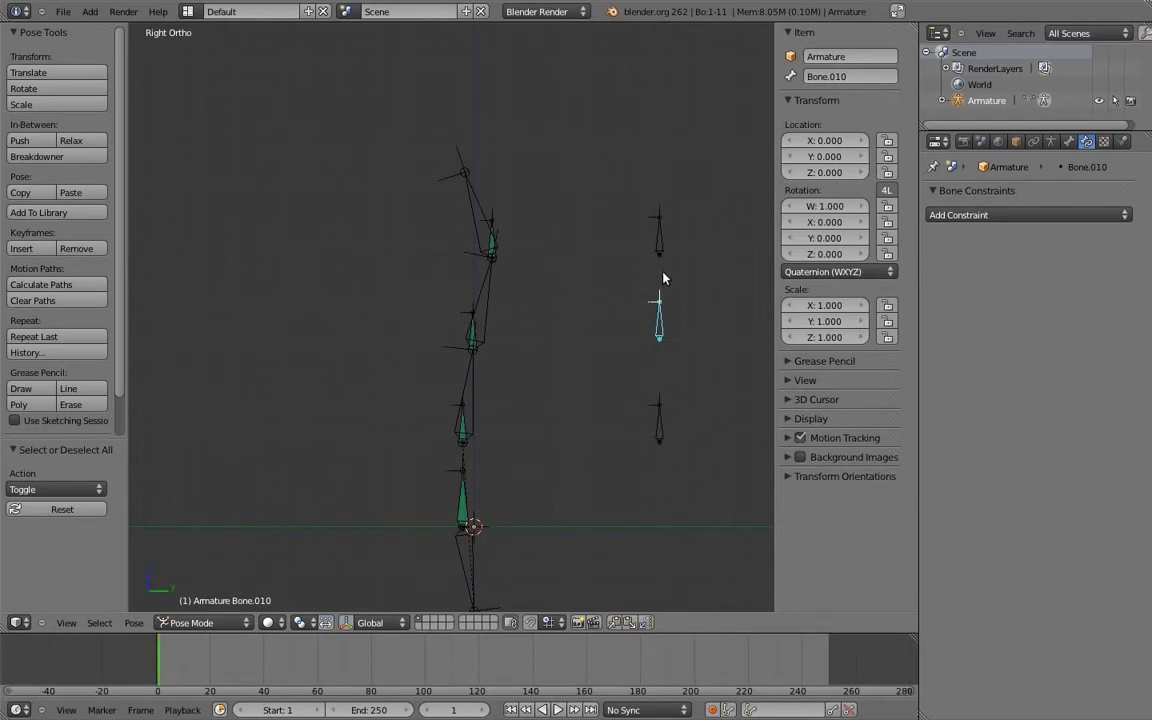
- In Edit Mode, duplicate the middle control bone 0.2 units toward negative Y and shorten the copy by lowering its tip 0.2 units
{"action": "key", "text": "Tab"}
{"action": "middle_click_drag", "start_coordinate": [676, 308], "coordinate": [586, 321], "text": "shift"}
{"action": "middle_click_drag", "start_coordinate": [586, 321], "coordinate": [554, 319], "text": "ctrl"}
{"action": "key", "text": "shift+d"}
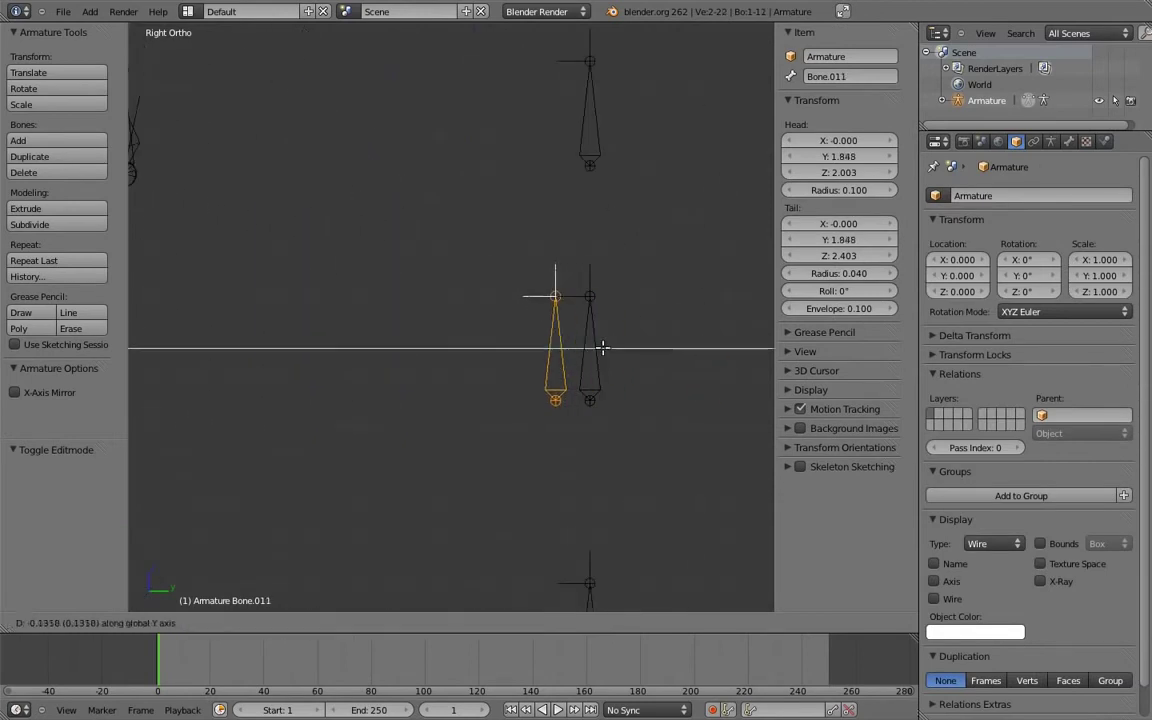
{"action": "left_click", "coordinate": [554, 318]}
{"action": "right_click", "coordinate": [541, 291]}
{"action": "key", "text": "g"}
{"action": "key", "text": "z"}
{"action": "left_click", "coordinate": [563, 319]}
- Move the short bone 0.2 units along Y onto the middle control bone and parent the control bone to it with Keep Offset
{"action": "right_click", "coordinate": [543, 375]}
{"action": "key", "text": "g"}
{"action": "key", "text": "y"}
{"action": "left_click", "coordinate": [630, 368]}
{"action": "right_click", "coordinate": [594, 380]}
{"action": "right_click", "coordinate": [592, 372], "text": "shift"}
{"action": "key", "text": "ctrl+p"}
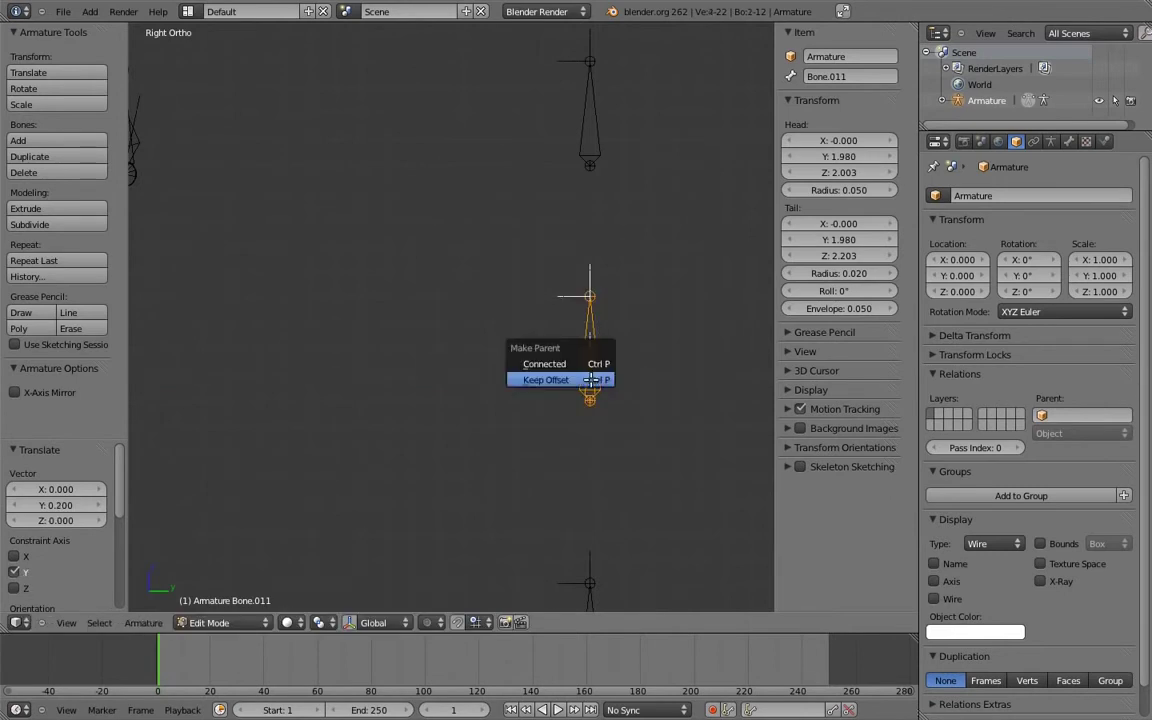
{"action": "left_click", "coordinate": [550, 374]}
- In Pose Mode, add Copy Rotation constraints to the short middle bone targeting the lower and the upper control bones
{"action": "middle_click_drag", "start_coordinate": [622, 303], "coordinate": [592, 298], "text": "shift"}
{"action": "key", "text": "ctrl+Tab"}
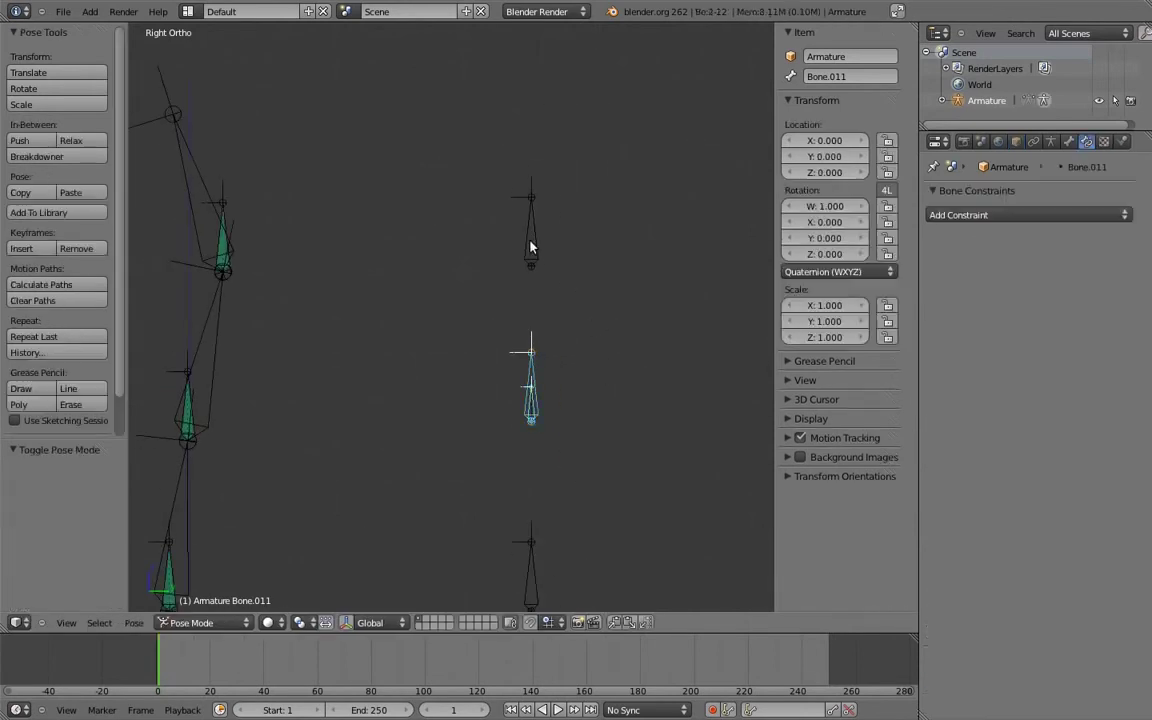
{"action": "right_click", "coordinate": [531, 243]}
{"action": "right_click", "coordinate": [535, 571]}
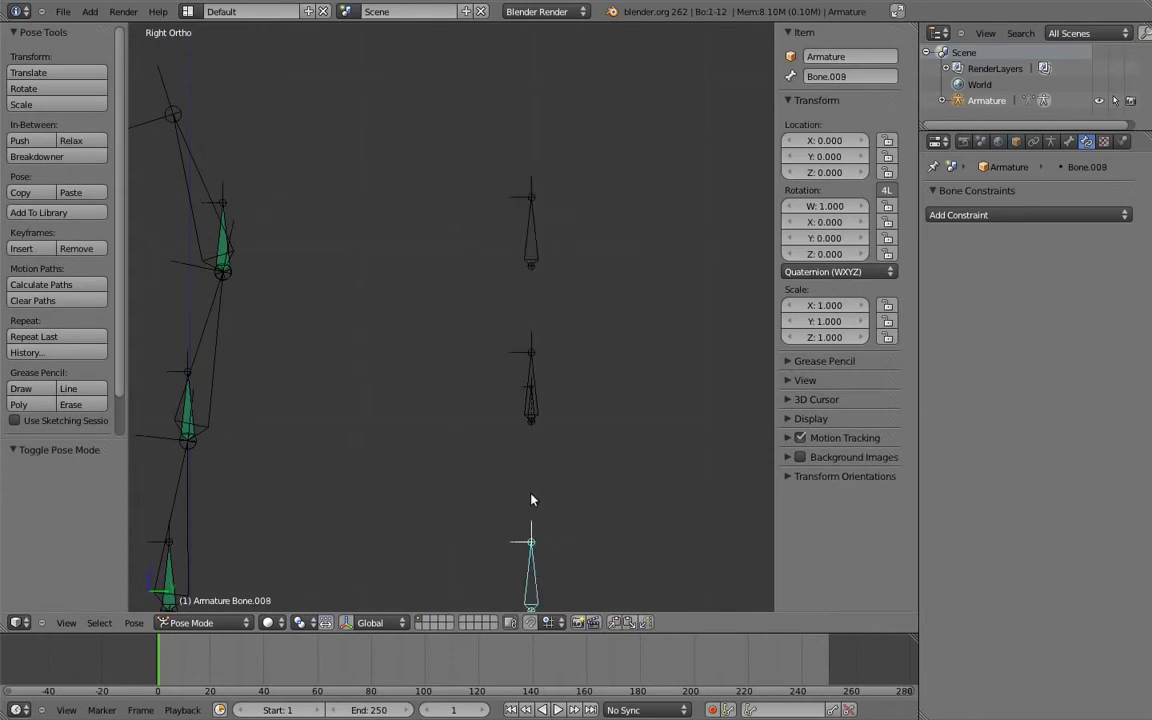
{"action": "key", "text": "shift+ctrl+c"}
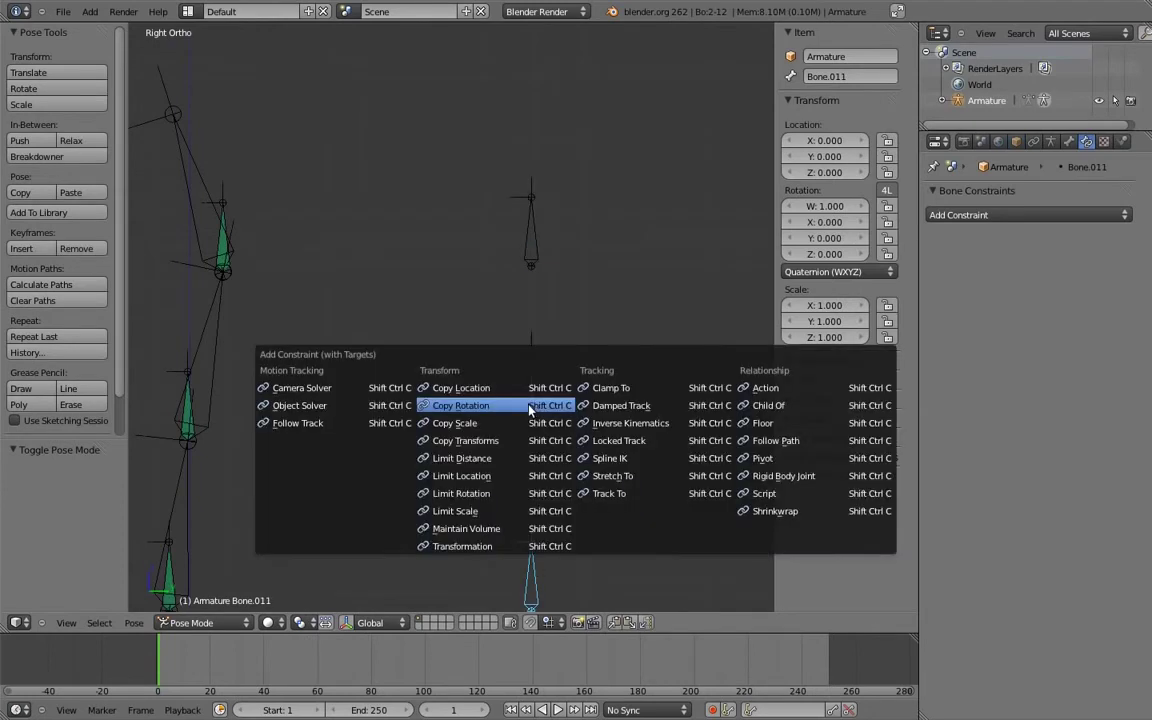
{"action": "left_click", "coordinate": [533, 407]}
{"action": "right_click", "coordinate": [532, 250]}
{"action": "right_click", "coordinate": [532, 412], "text": "shift"}
{"action": "key", "text": "shift+ctrl+c"}
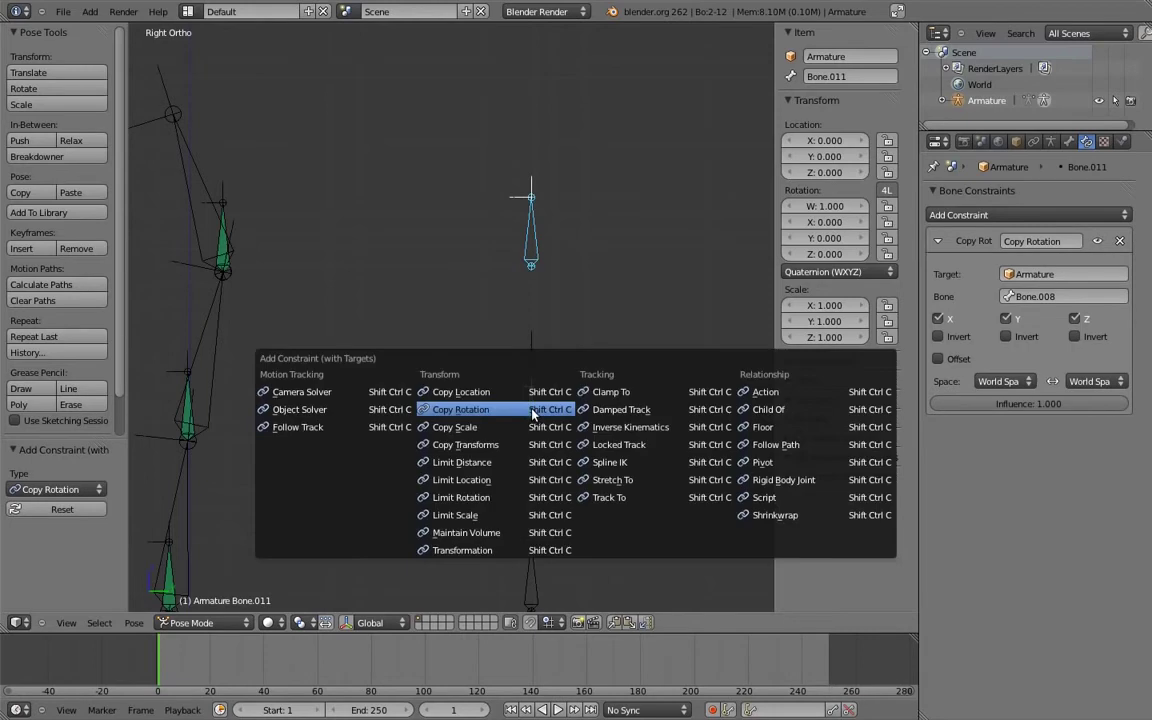
{"action": "left_click", "coordinate": [531, 410]}
- Rotate the upper control bone about 81° toward negative Y to test the middle control's response
{"action": "key", "text": "Home"}
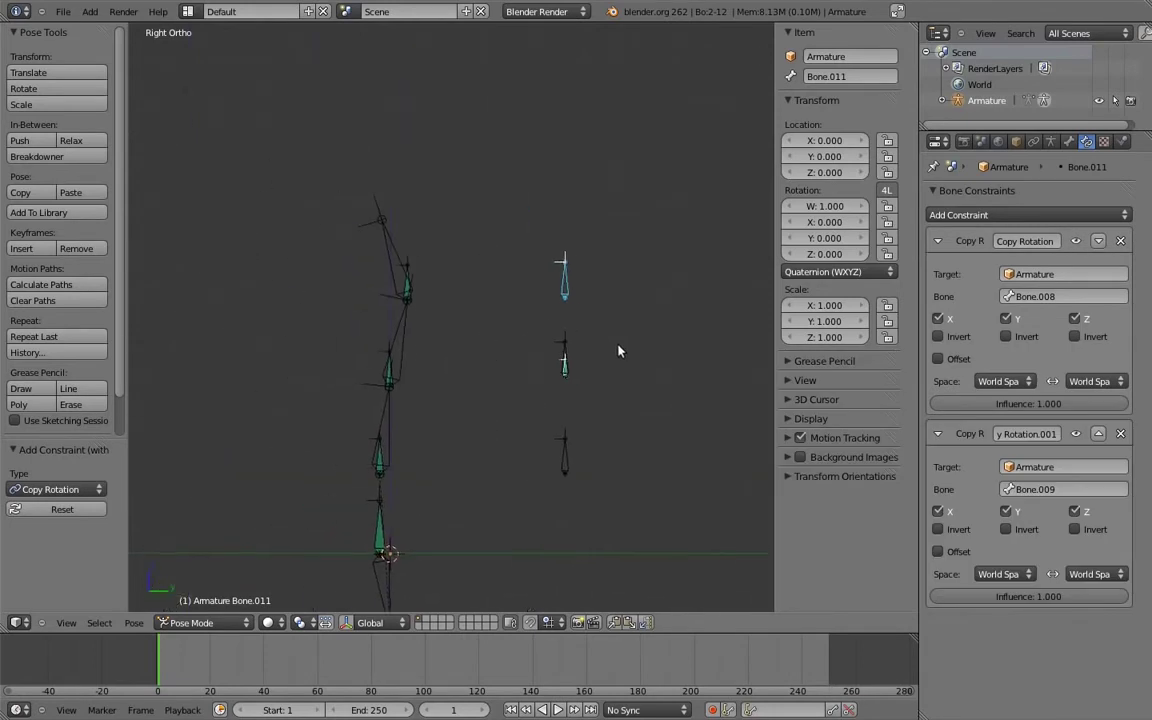
{"action": "right_click", "coordinate": [574, 272]}
{"action": "key", "text": "r"}
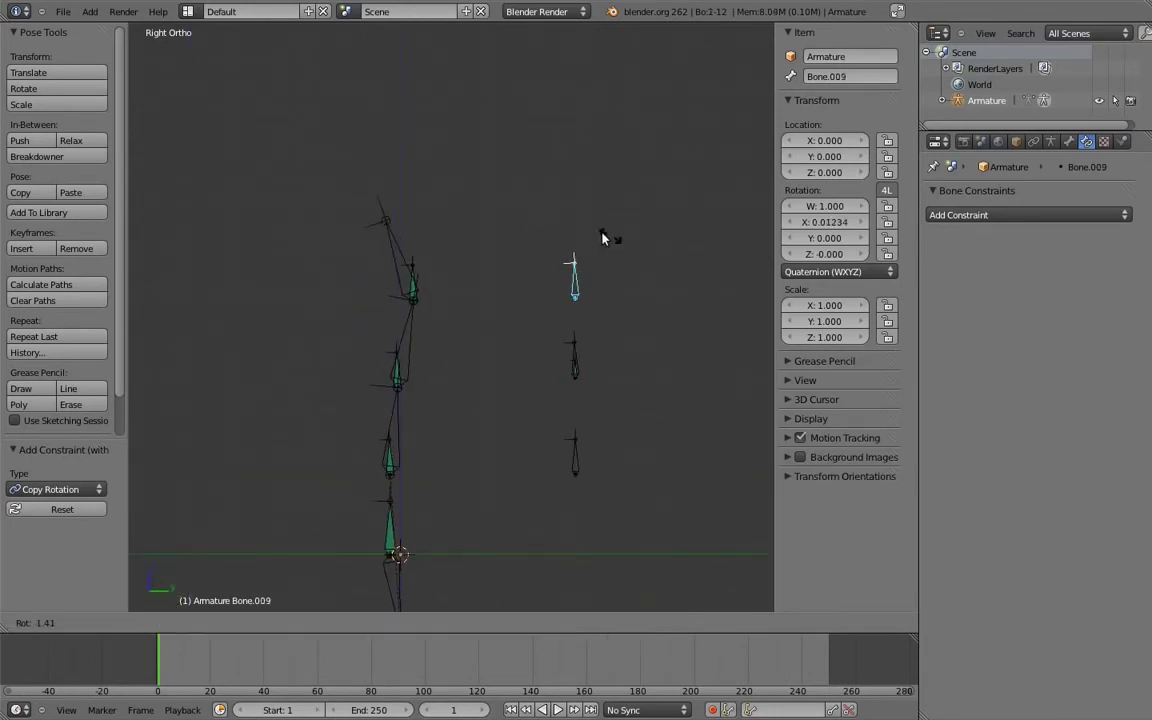
{"action": "left_click", "coordinate": [532, 303]}
- Set the influence of the short middle bone's second Copy Rotation constraint to 0.5
{"action": "right_click", "coordinate": [563, 378]}
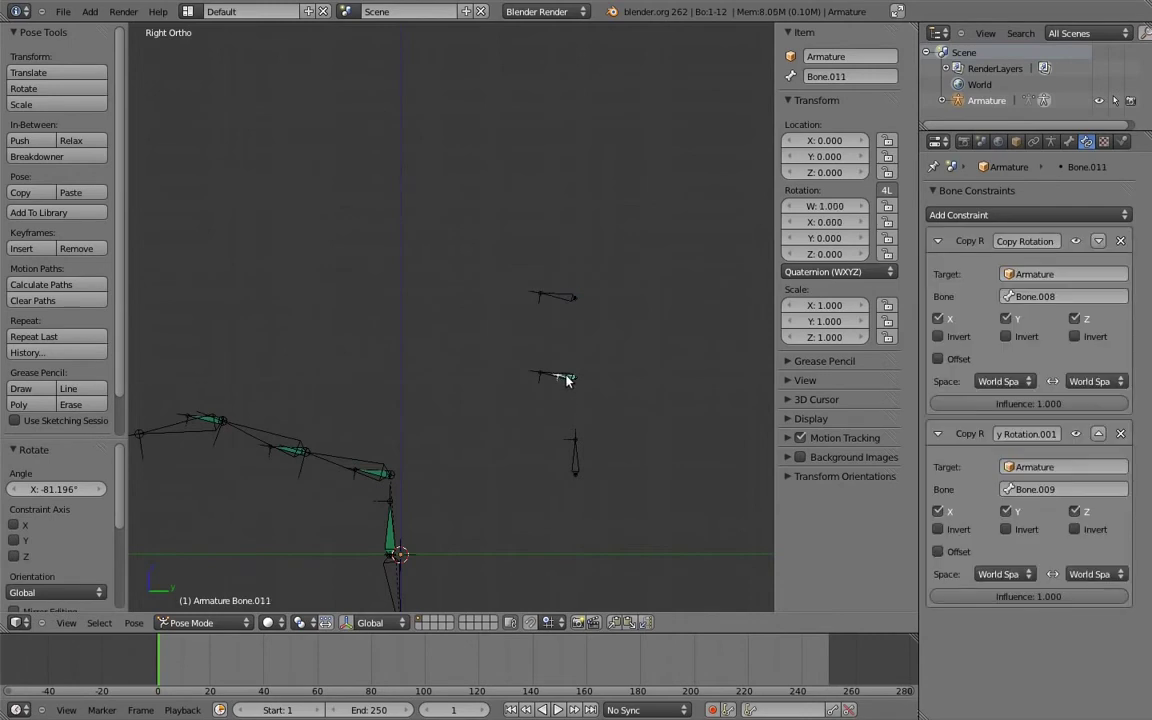
{"action": "type", "text": ".5"}
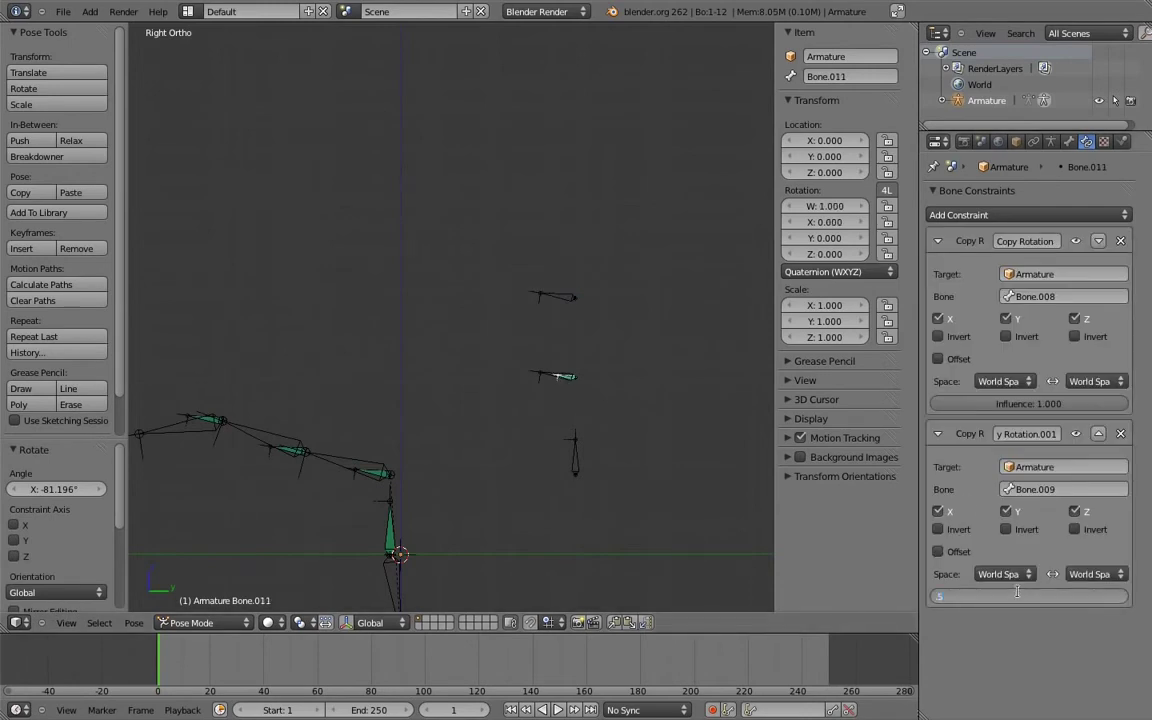
{"action": "key", "text": "Return"}
- Test the rig by rotating the upper, middle and lower control bones in different directions
{"action": "right_click", "coordinate": [540, 297]}
{"action": "key", "text": "r"}
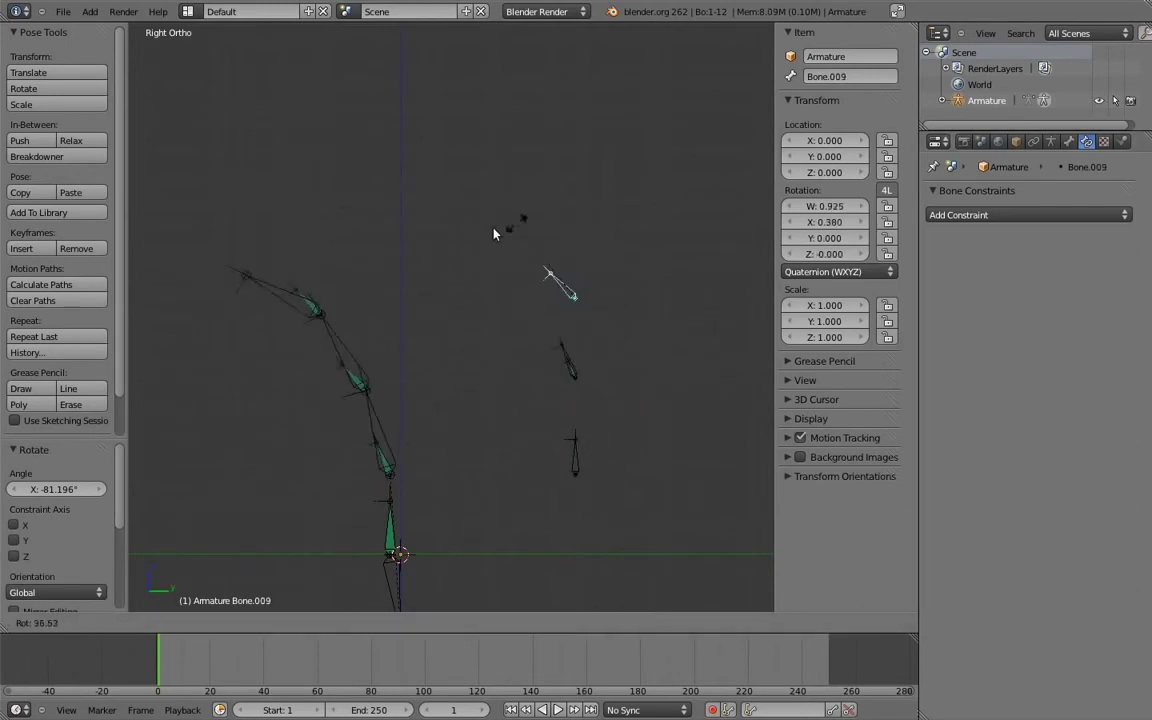
{"action": "left_click", "coordinate": [499, 260]}
{"action": "right_click", "coordinate": [556, 350]}
{"action": "key", "text": "r"}
{"action": "left_click", "coordinate": [586, 324]}
{"action": "right_click", "coordinate": [545, 285]}
{"action": "key", "text": "r"}
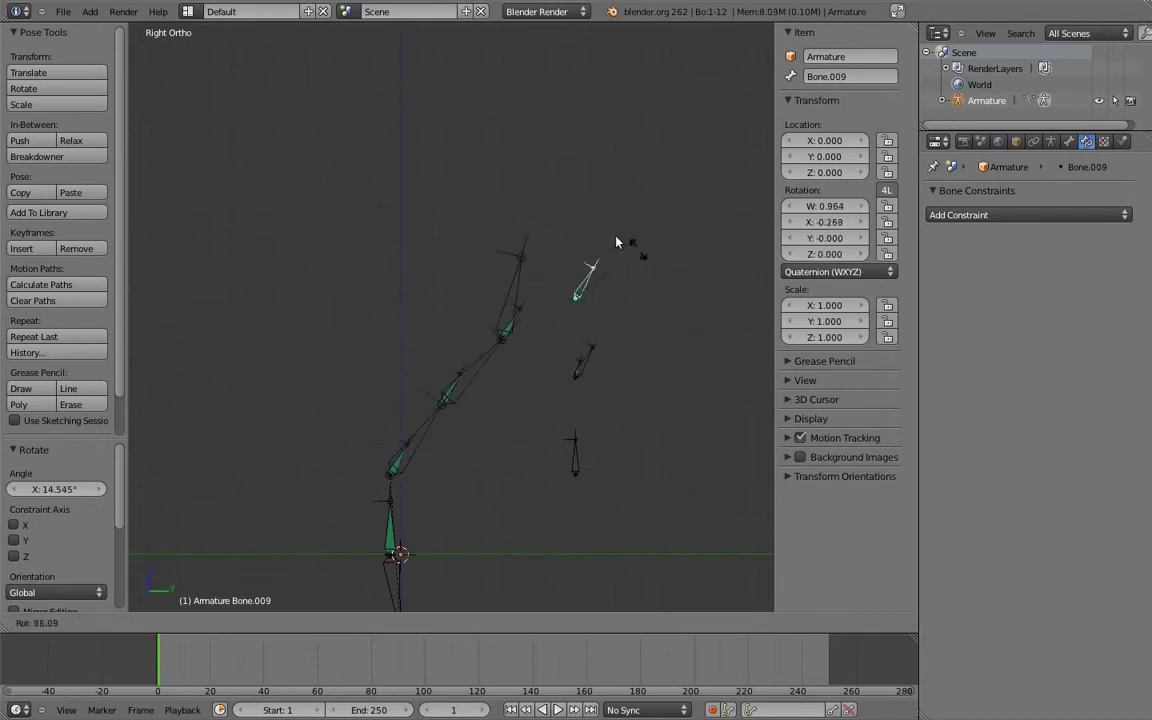
{"action": "left_click", "coordinate": [686, 298]}
{"action": "right_click", "coordinate": [577, 444]}
{"action": "key", "text": "r"}
{"action": "left_click", "coordinate": [645, 478]}
- Clear the rotation of every bone and leave nothing selected
{"action": "key", "text": "a"}
{"action": "key", "text": "alt+r"}
{"action": "key", "text": "a"}
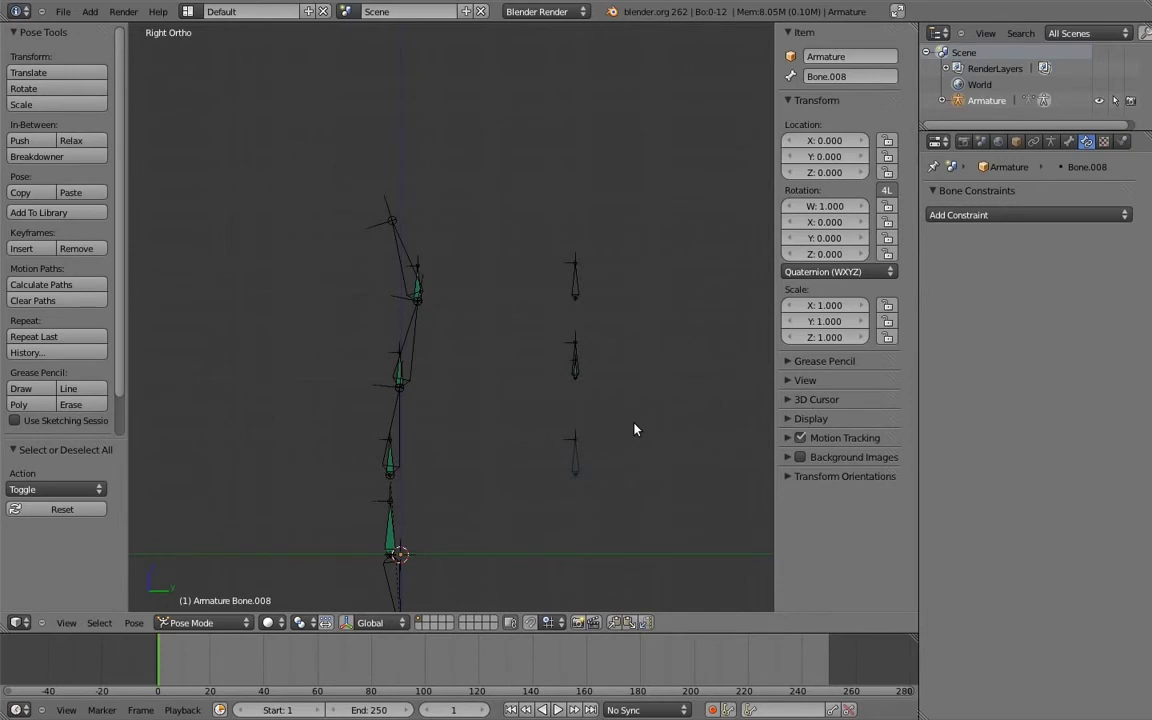
- In Edit Mode, move the flipped base bone and its upright bone up along Z until the base tip meets the origin, then return to Pose Mode
{"action": "key", "text": "Tab"}
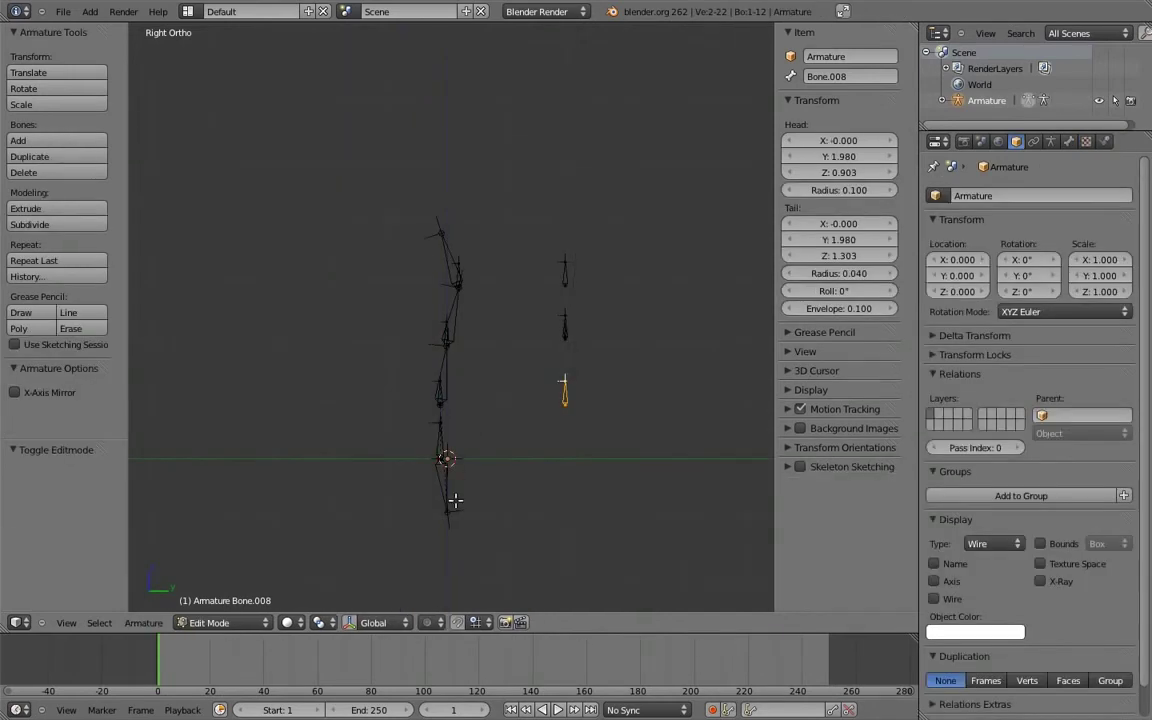
{"action": "right_click", "coordinate": [453, 489]}
{"action": "right_click", "coordinate": [445, 437], "text": "shift"}
{"action": "middle_click_drag", "start_coordinate": [465, 438], "coordinate": [555, 424], "text": "shift"}
{"action": "middle_click_drag", "start_coordinate": [555, 424], "coordinate": [517, 443], "text": "shift"}
{"action": "key", "text": "g"}
{"action": "key", "text": "z"}
{"action": "left_click", "coordinate": [545, 390]}
{"action": "middle_click_drag", "start_coordinate": [545, 391], "coordinate": [463, 498], "text": "shift"}
{"action": "middle_click_drag", "start_coordinate": [463, 498], "coordinate": [542, 354], "text": "ctrl"}
{"action": "key", "text": "ctrl+Tab"}
- Rotate the upper control bone about 96° to curl the chain toward negative Y
{"action": "middle_click_drag", "start_coordinate": [542, 354], "coordinate": [516, 427], "text": "shift"}
{"action": "middle_click_drag", "start_coordinate": [516, 427], "coordinate": [560, 324], "text": "ctrl"}
{"action": "right_click", "coordinate": [561, 320]}
{"action": "key", "text": "r"}
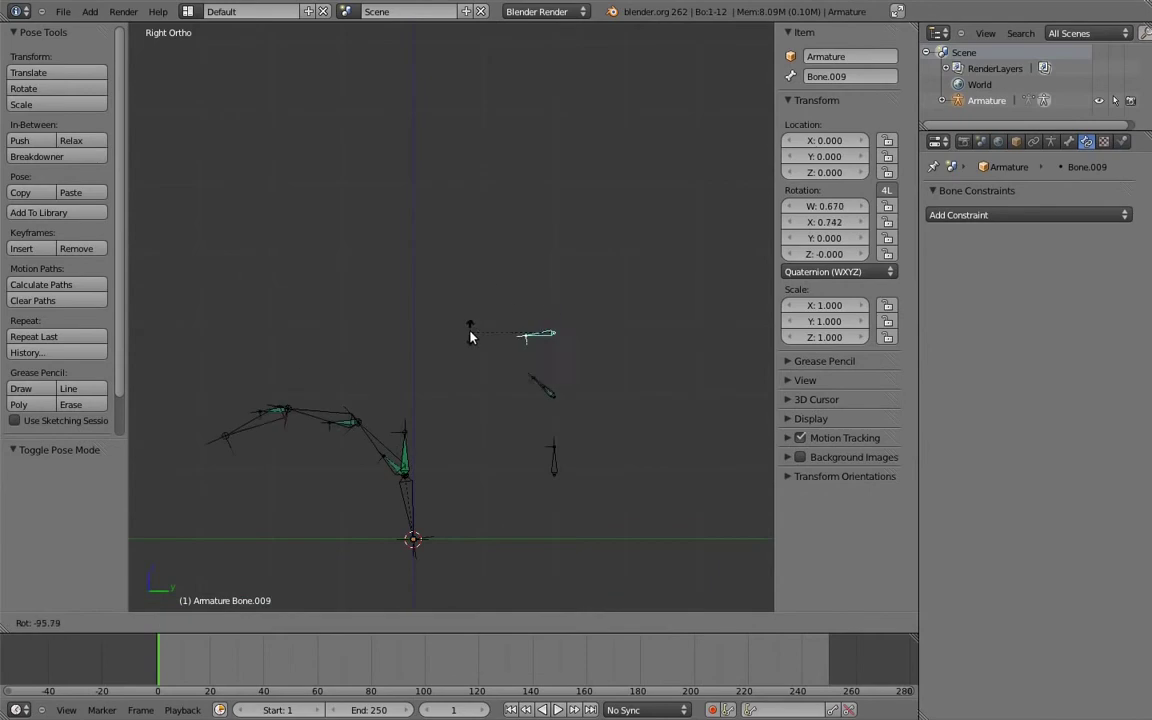
{"action": "left_click", "coordinate": [471, 335]}
- Rotate the lower control bone toward positive Y, then swing it over toward negative Y
{"action": "right_click", "coordinate": [557, 449]}
{"action": "key", "text": "r"}
{"action": "left_click", "coordinate": [609, 465]}
{"action": "key", "text": "r"}
{"action": "left_click", "coordinate": [488, 414]}
- Rotate the upper control bone about 124° toward positive Y and the lower control bone about 46° back to nearly upright
{"action": "key", "text": "r"}
{"action": "left_click", "coordinate": [592, 362]}
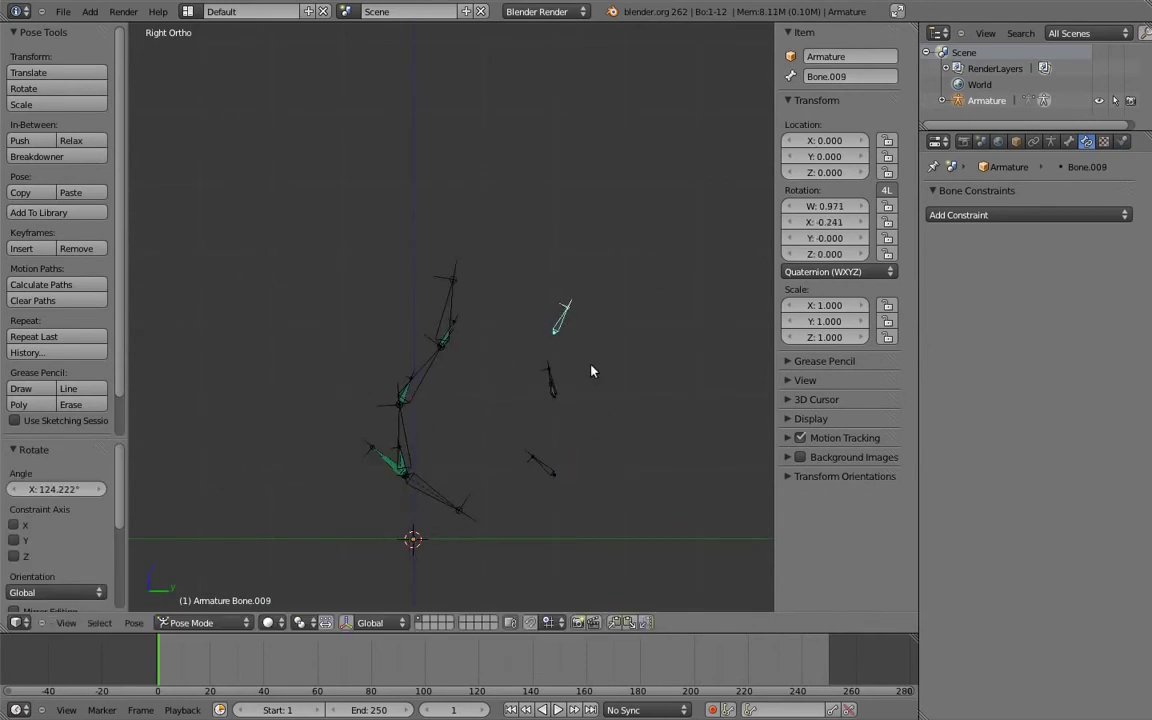
{"action": "key", "text": "r"}
{"action": "left_click", "coordinate": [597, 409]}
- Tilt the middle control bone slightly toward negative Y
{"action": "right_click", "coordinate": [564, 370]}
{"action": "key", "text": "r"}
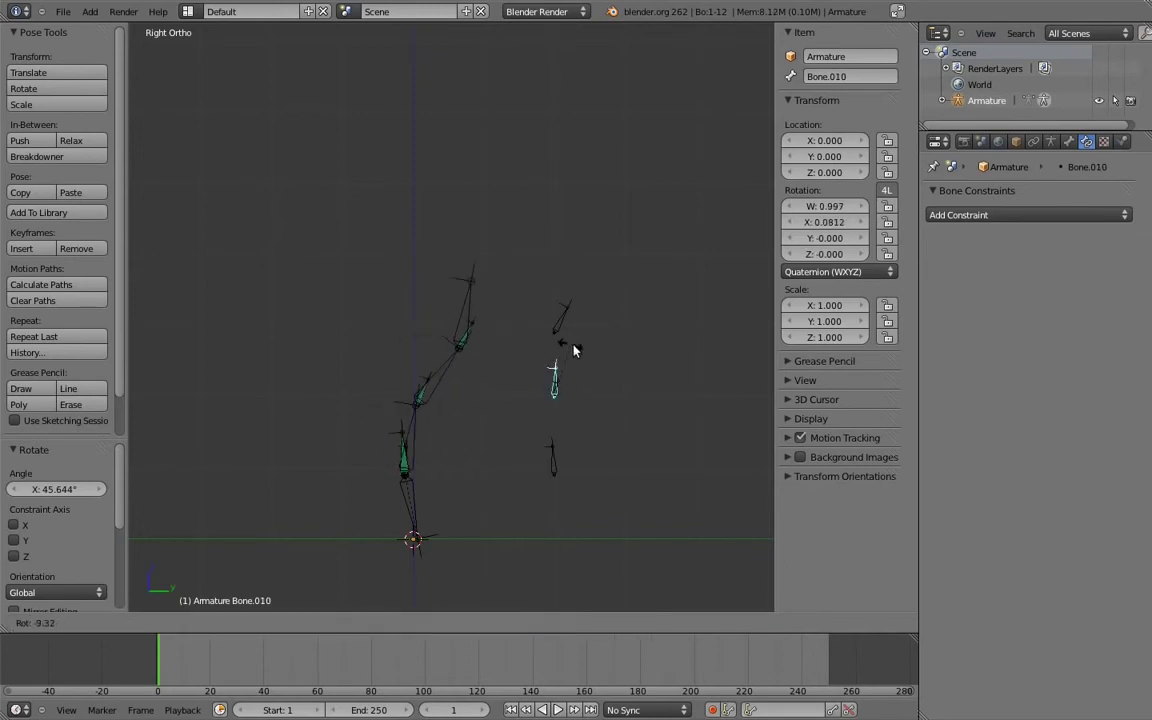
{"action": "left_click", "coordinate": [569, 358]}
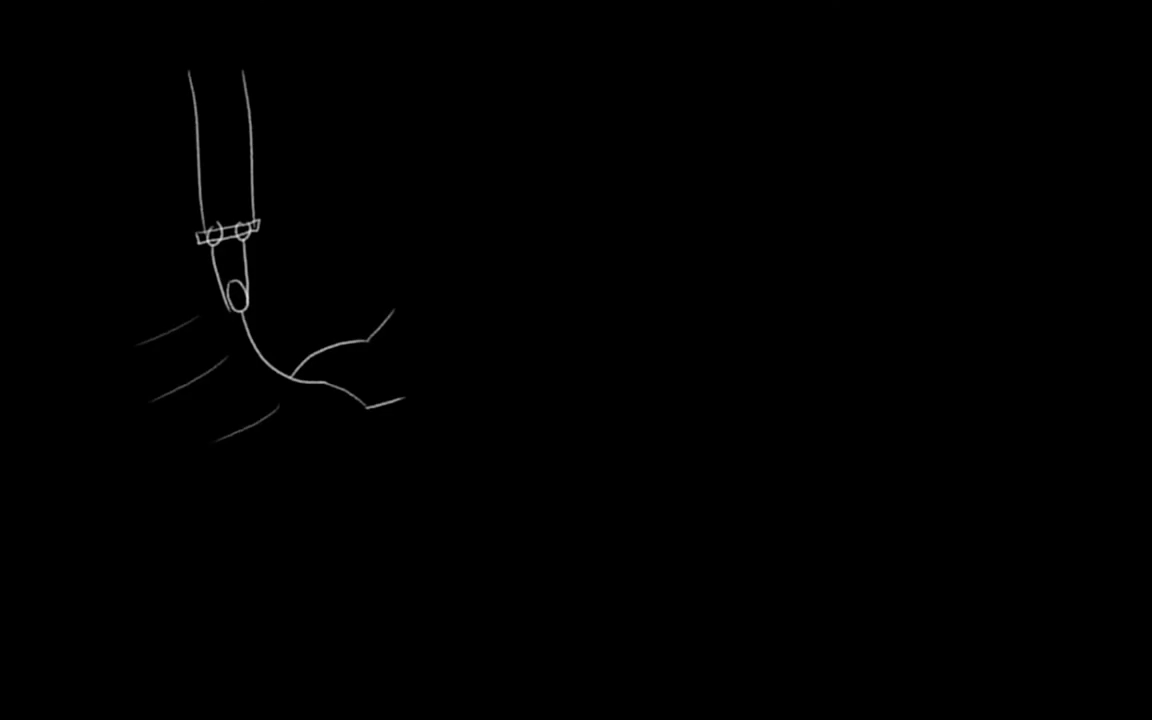